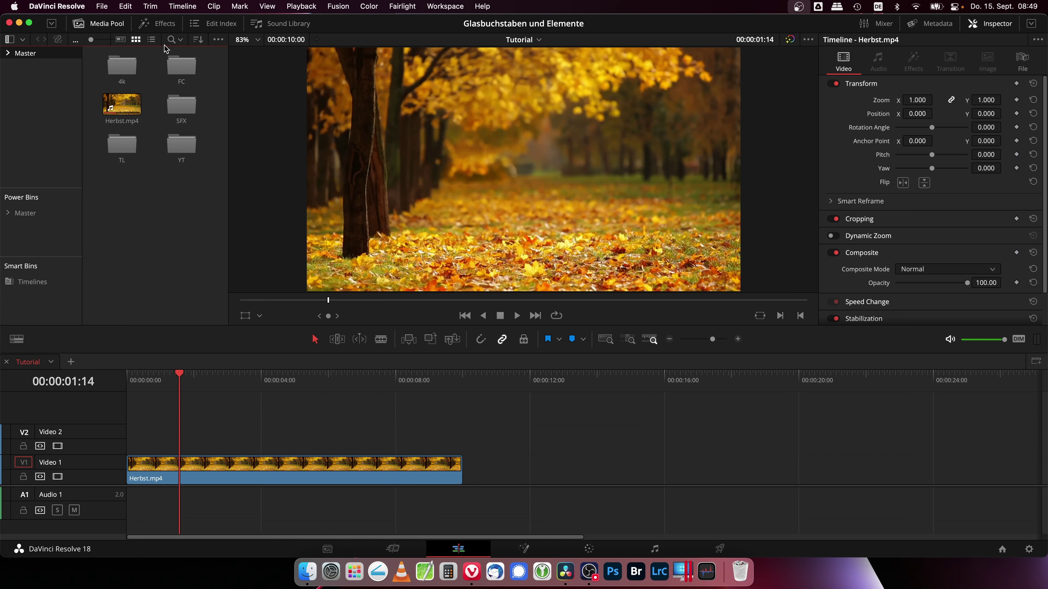
# Place an Adjustment Clip at the start of track Video 2 above Herbst.mp4 and save the project
pyautogui.click(169, 27)
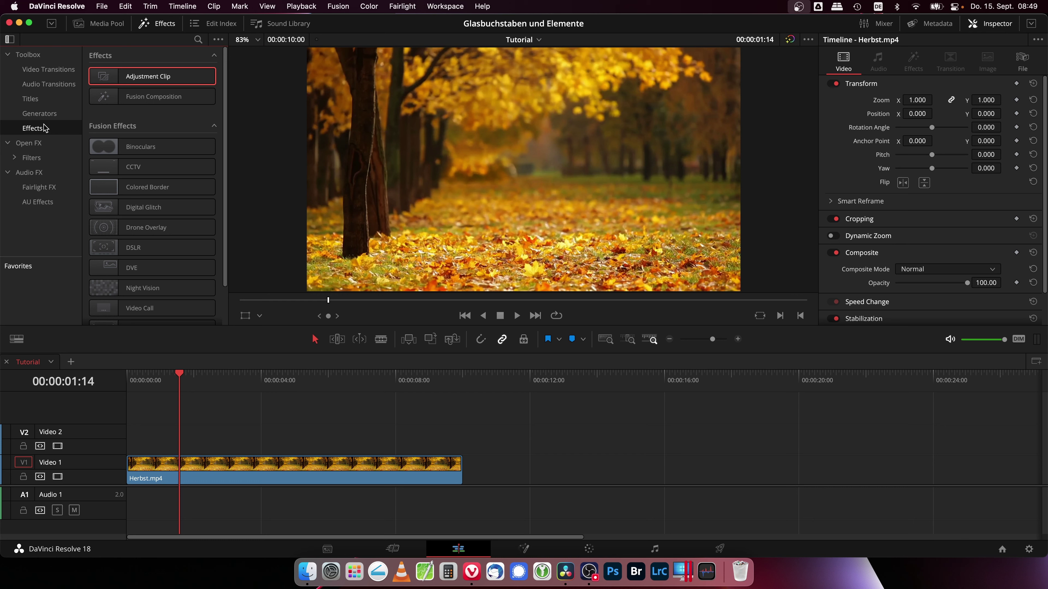
pyautogui.moveTo(101, 81); pyautogui.dragTo(145, 449)
pyautogui.click(244, 442)
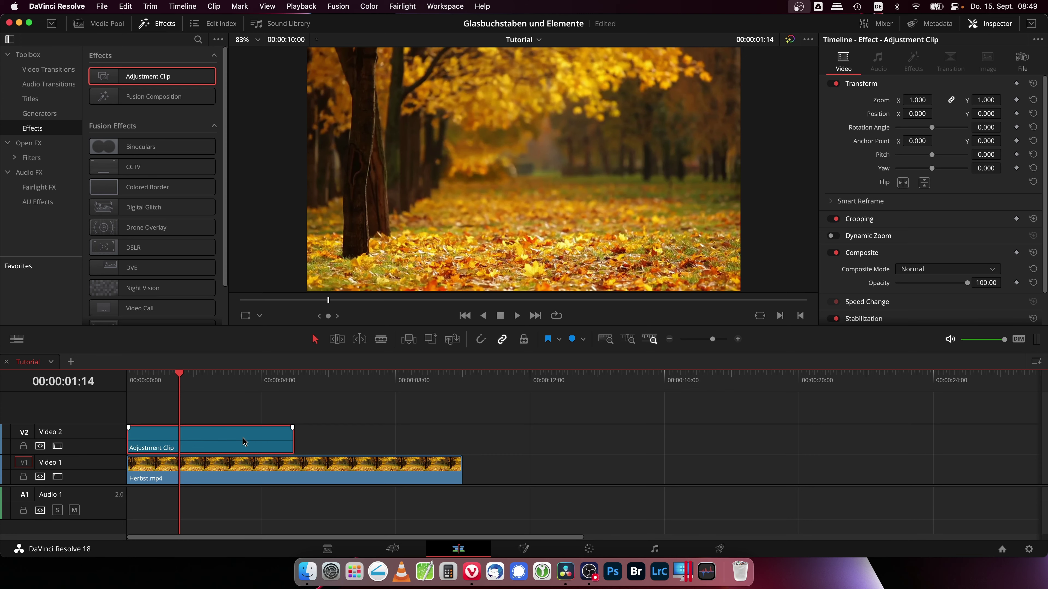
pyautogui.press('super+s')
# Open the adjustment clip in the Fusion page and spread MediaIn1 and MediaOut1 farther apart in the node graph
pyautogui.rightClick(264, 436)
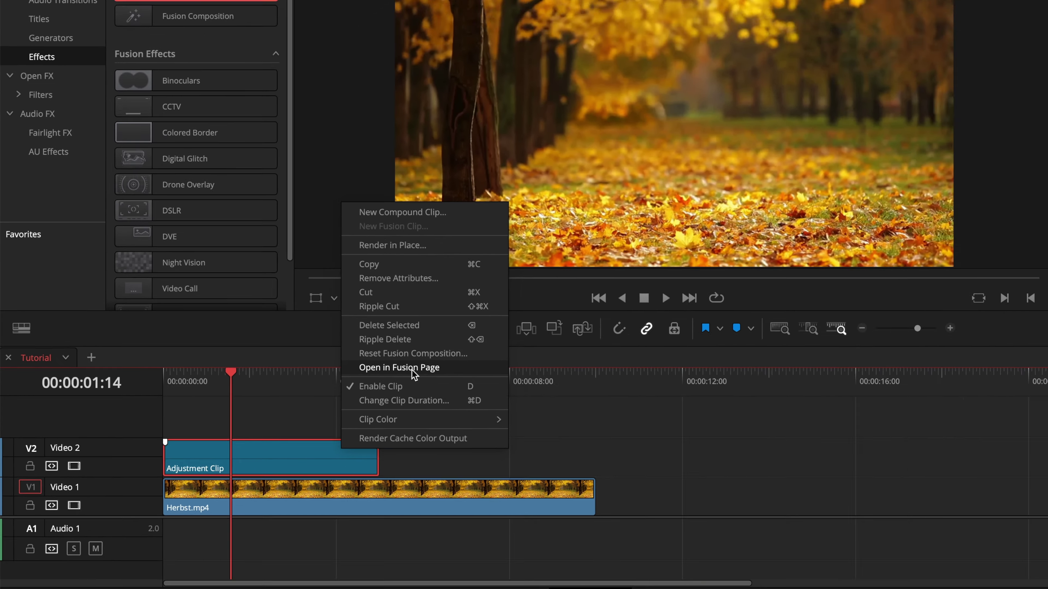
pyautogui.click(480, 367)
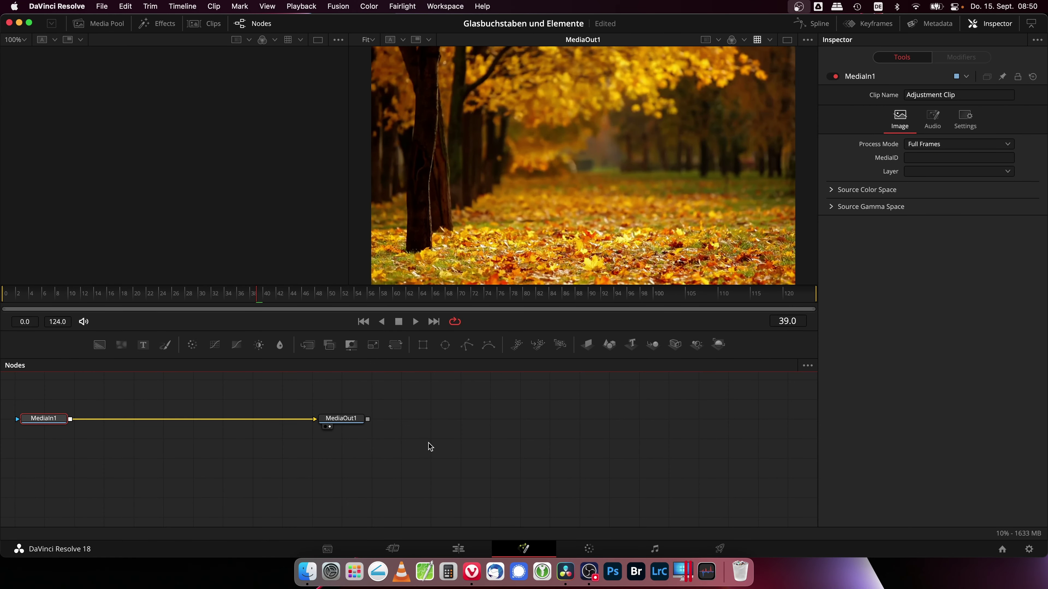
pyautogui.moveTo(428, 443); pyautogui.dragTo(707, 482)
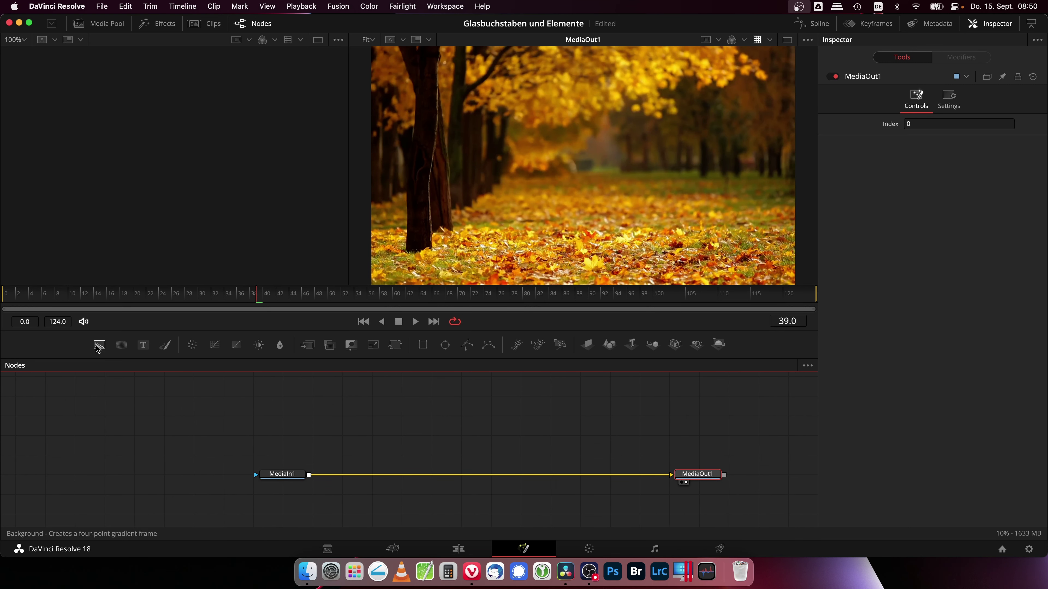
# Add an unconnected Background node above MediaIn1 and show it in the first viewer
pyautogui.moveTo(99, 350); pyautogui.dragTo(288, 431)
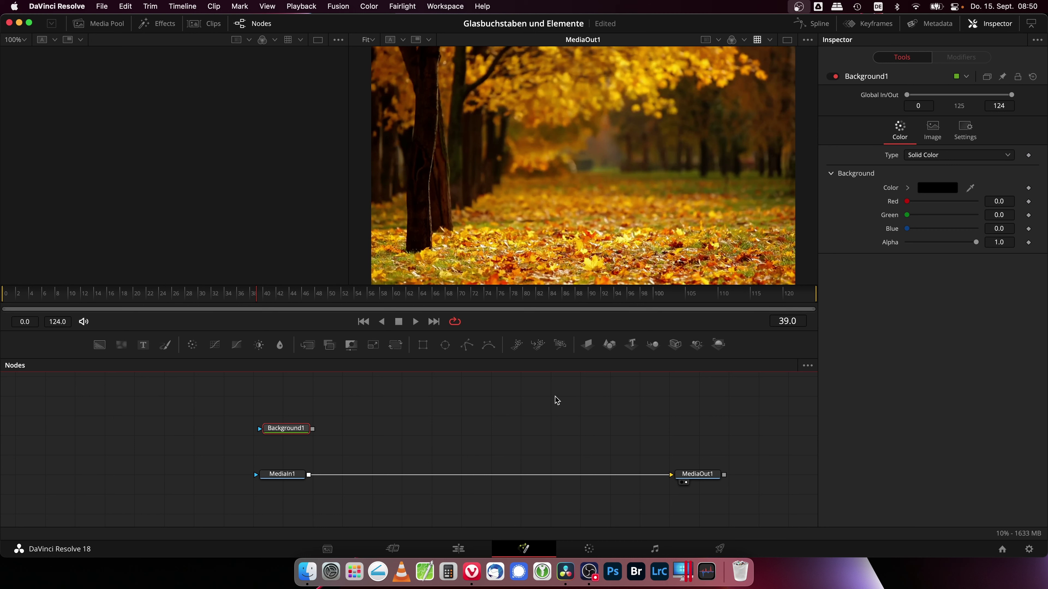
pyautogui.press('1')
pyautogui.moveTo(295, 432); pyautogui.dragTo(295, 425)
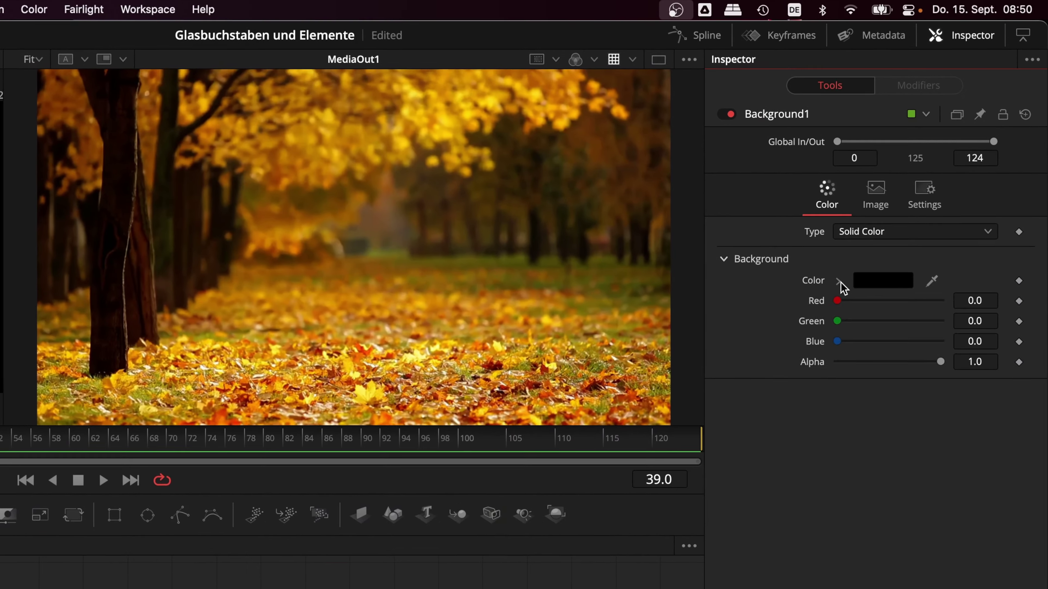
# Set the background's solid colour to a dark grey with a Value of 0.15
pyautogui.click(902, 197)
pyautogui.click(997, 285)
pyautogui.write('0.15')
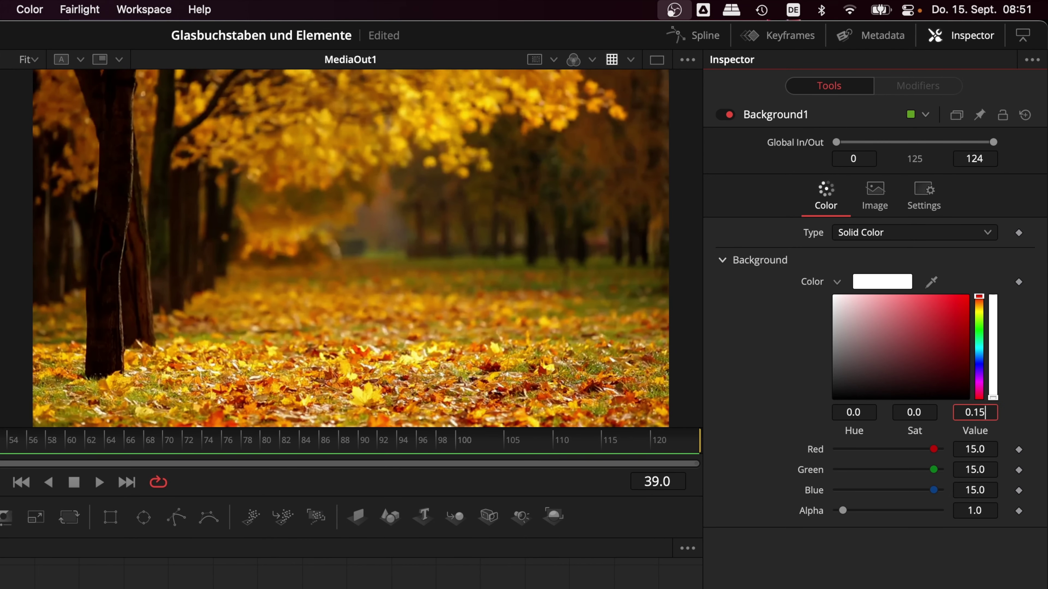
pyautogui.press('Return')
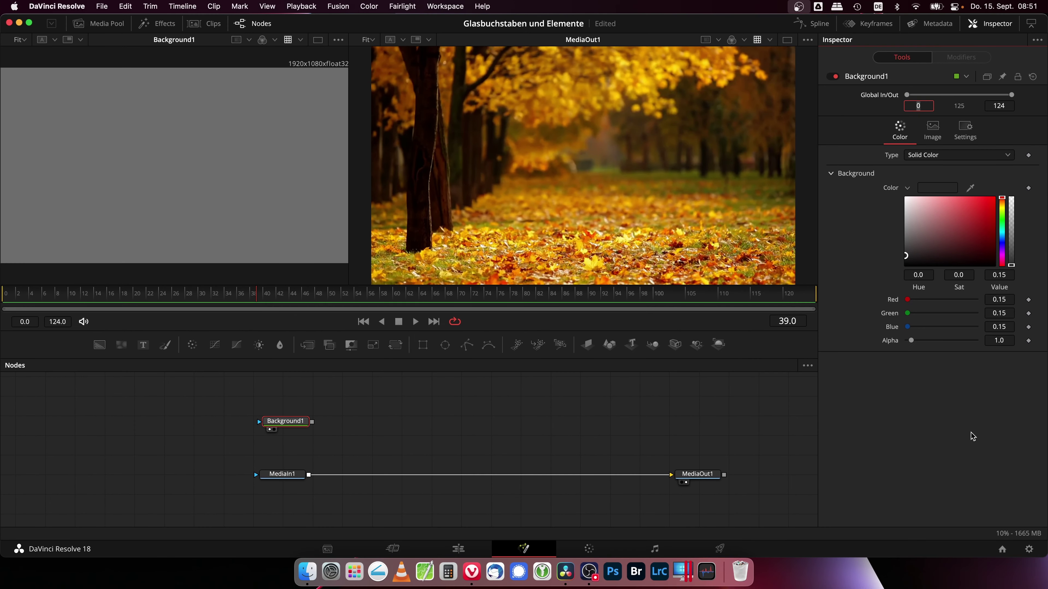
# Shift Background1 slightly in the node graph and mask it with a Rectangle node
pyautogui.moveTo(285, 420); pyautogui.dragTo(328, 416)
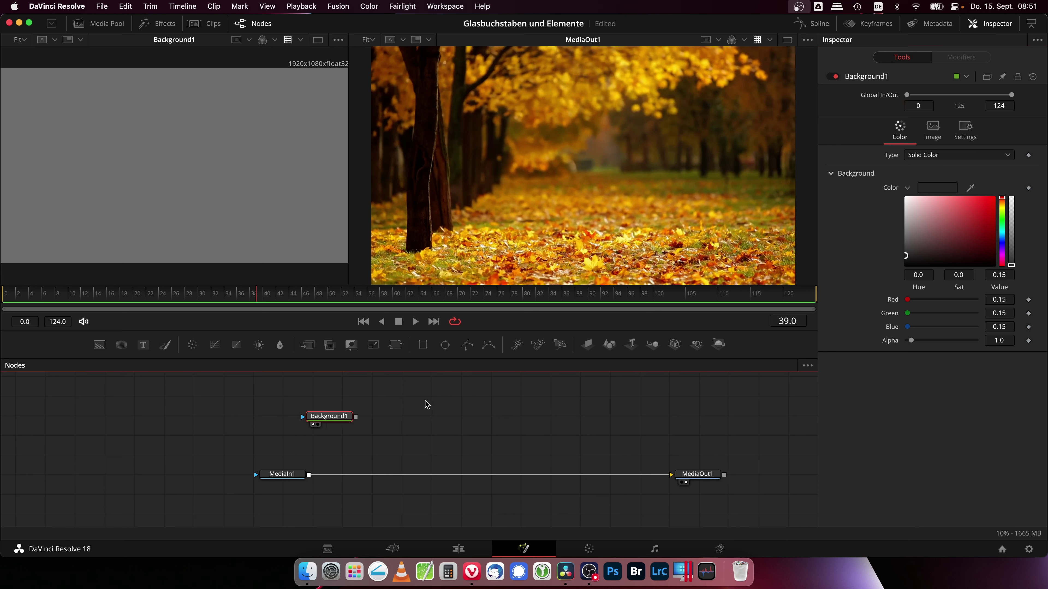
pyautogui.click(423, 346)
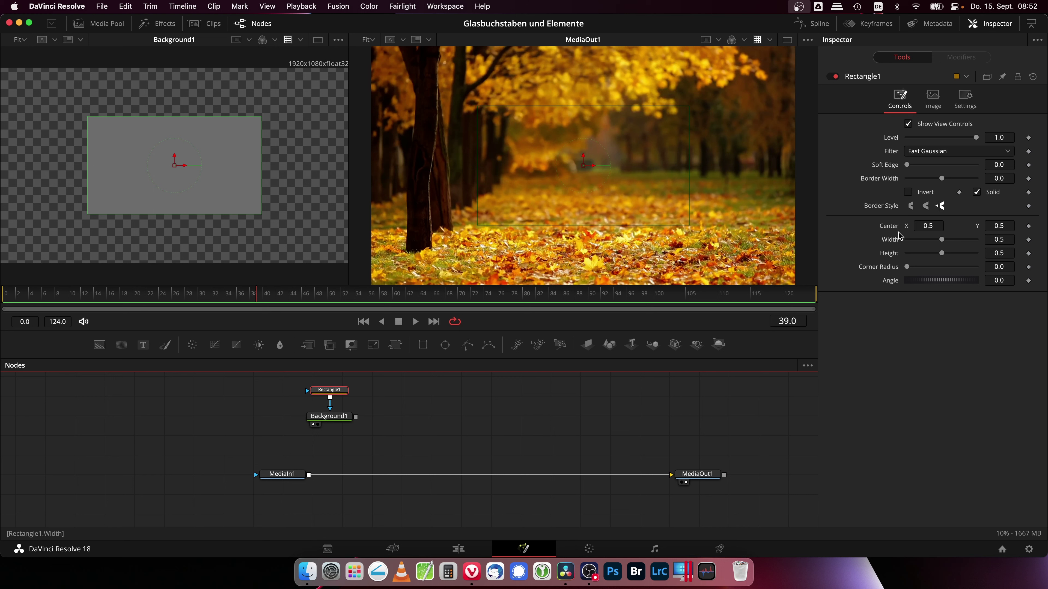
# Merge the masked background over MediaIn1 and select the rectangle mask for editing
pyautogui.moveTo(356, 417); pyautogui.dragTo(310, 475)
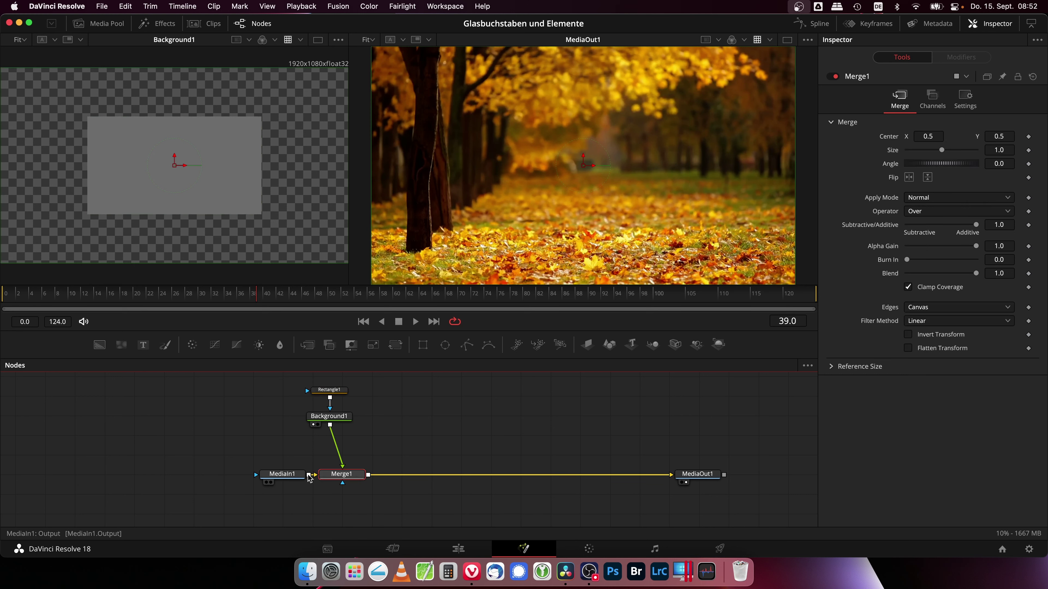
pyautogui.moveTo(291, 381); pyautogui.dragTo(368, 428)
pyautogui.click(329, 389)
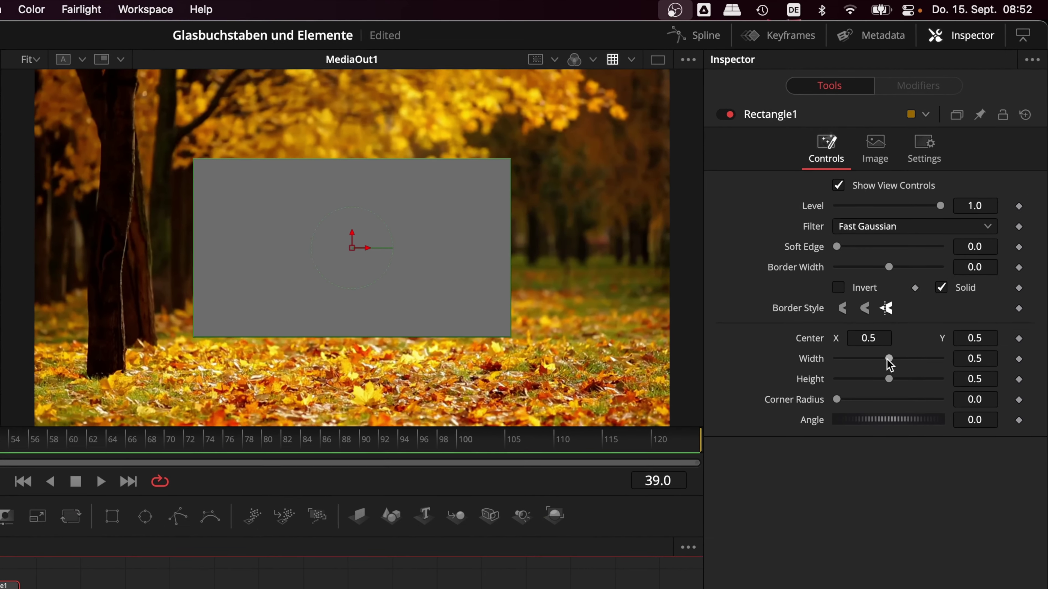
pyautogui.moveTo(889, 363); pyautogui.dragTo(904, 383)
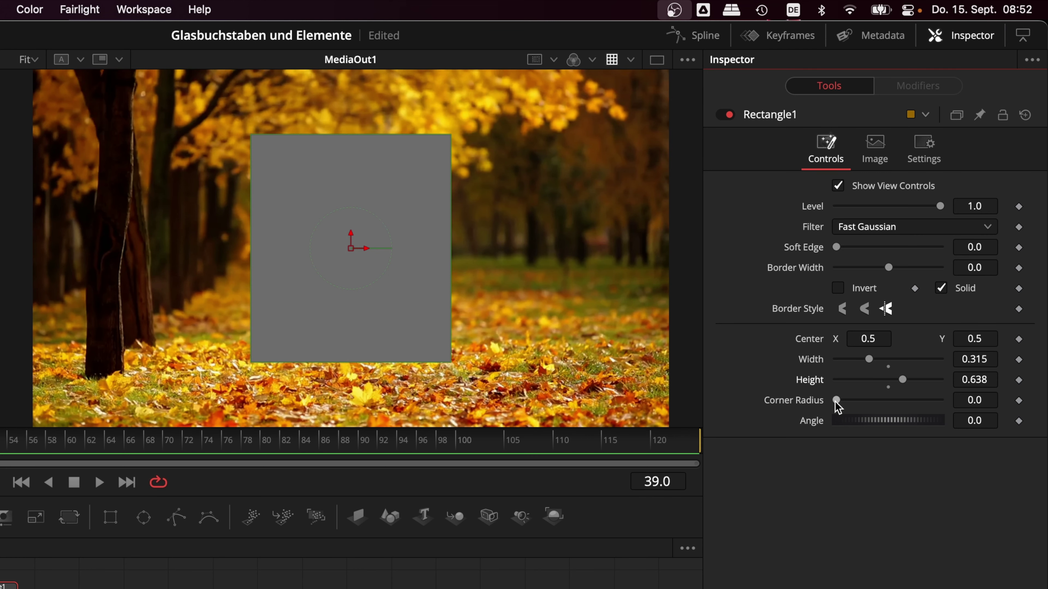
pyautogui.moveTo(836, 400)
pyautogui.mouseDown()
pyautogui.moveTo(853, 403)
pyautogui.moveTo(844, 401)
pyautogui.mouseUp()
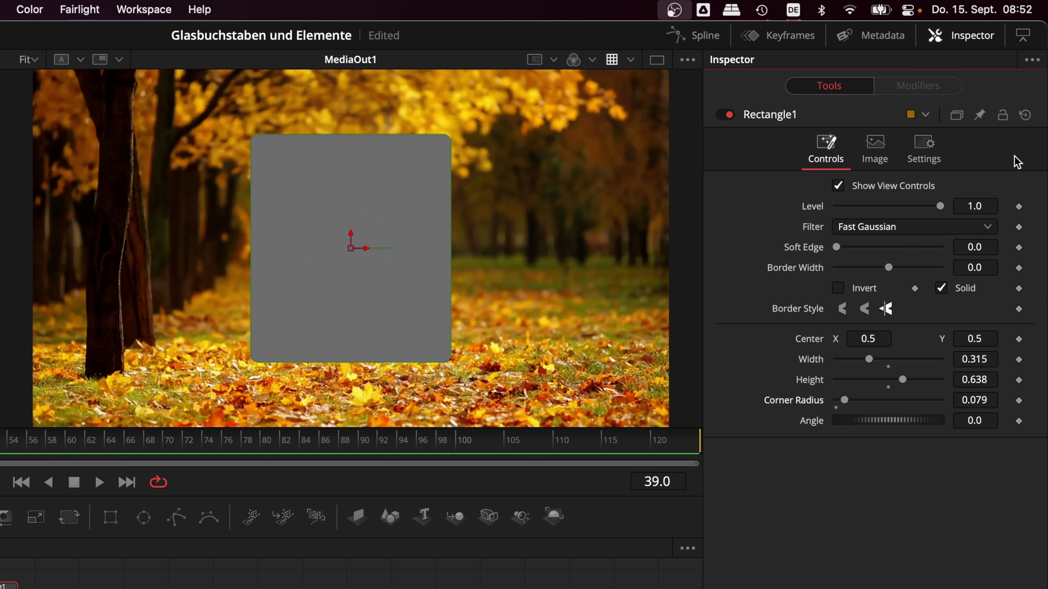
pyautogui.click(1025, 115)
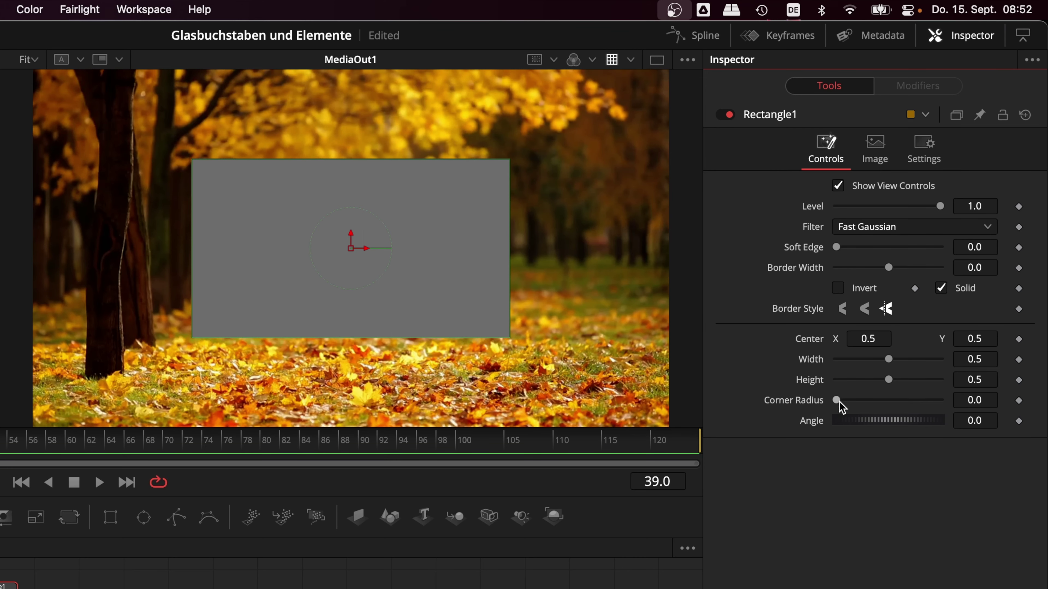
# Set the rectangle mask's corner radius to 0.15 and move the rectangle, background and merge nodes midway between MediaIn1 and MediaOut1
pyautogui.moveTo(836, 400); pyautogui.dragTo(850, 400)
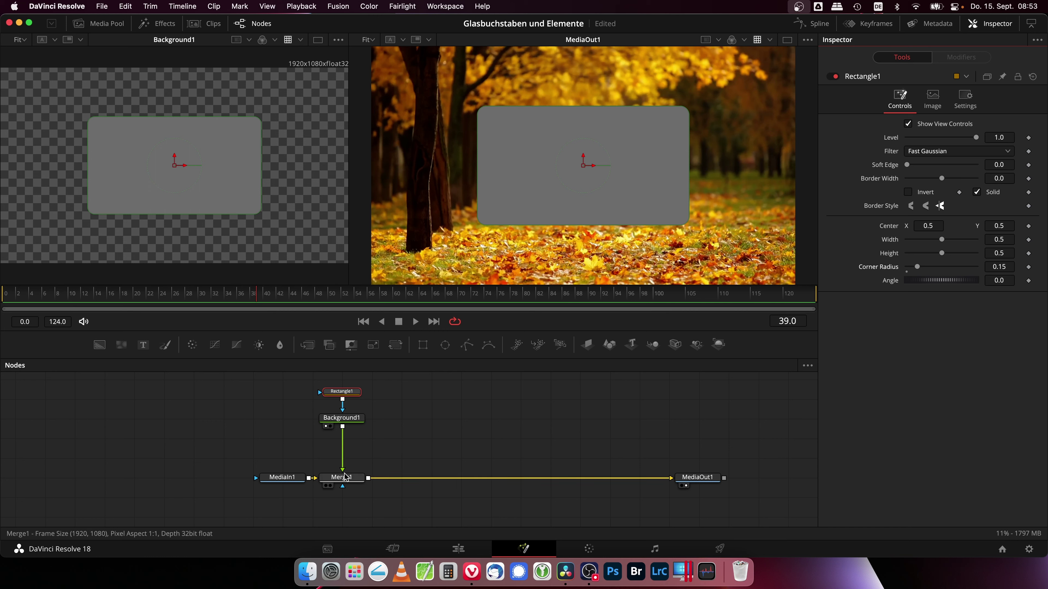
pyautogui.click(311, 386)
pyautogui.moveTo(310, 387); pyautogui.dragTo(492, 482)
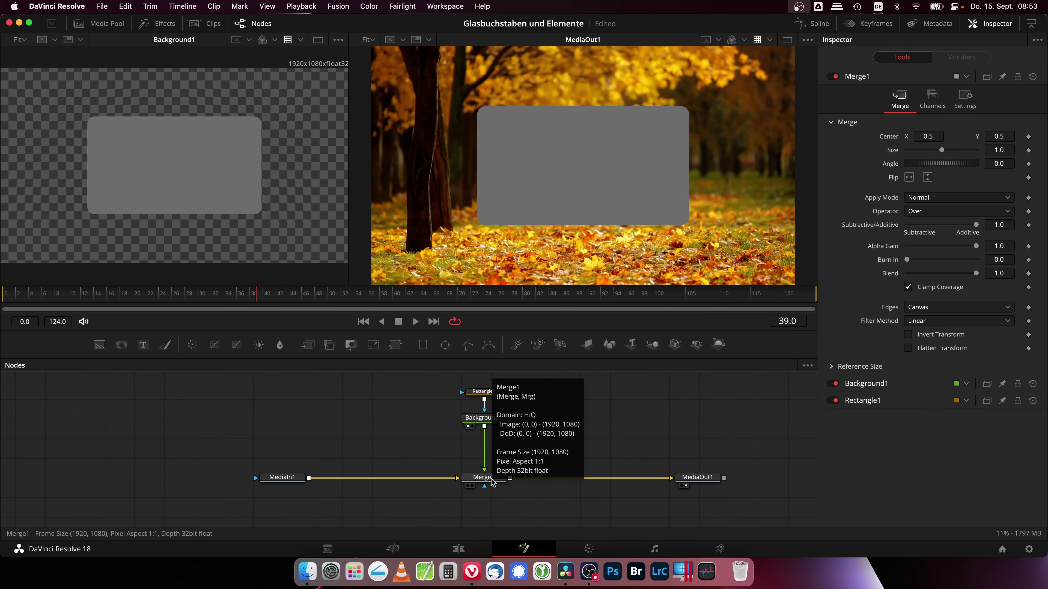
# Lower the Blend of Merge1 to about 0.512 and save the project
pyautogui.click(492, 482)
pyautogui.moveTo(976, 273); pyautogui.dragTo(939, 285)
pyautogui.moveTo(882, 421); pyautogui.dragTo(889, 420)
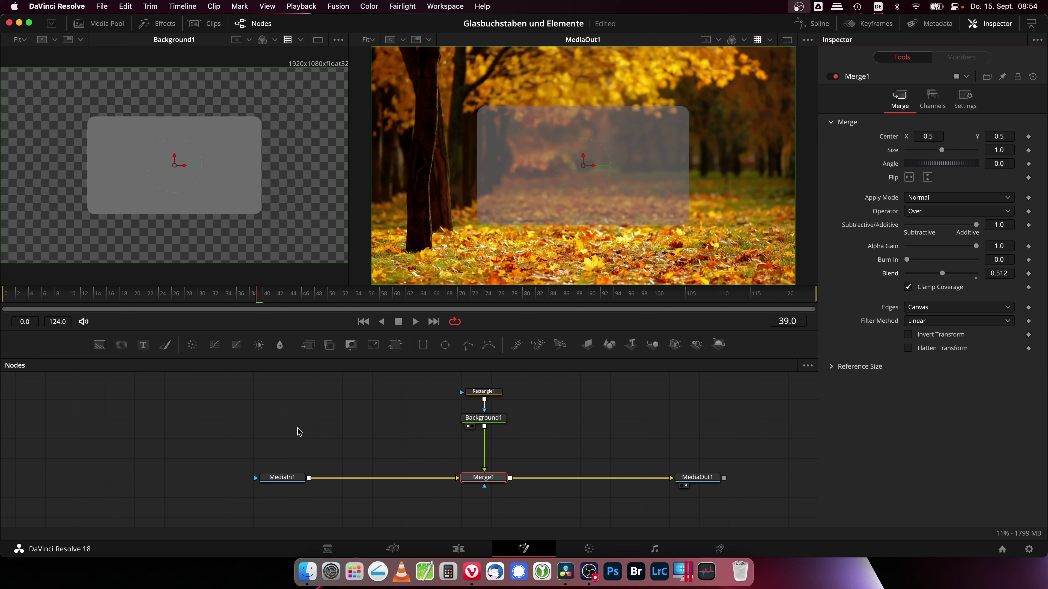
pyautogui.press('super+s')
# Insert a Blur node after MediaIn1, masked by Rectangle1, and set its blur size to about 9.4
pyautogui.click(288, 480)
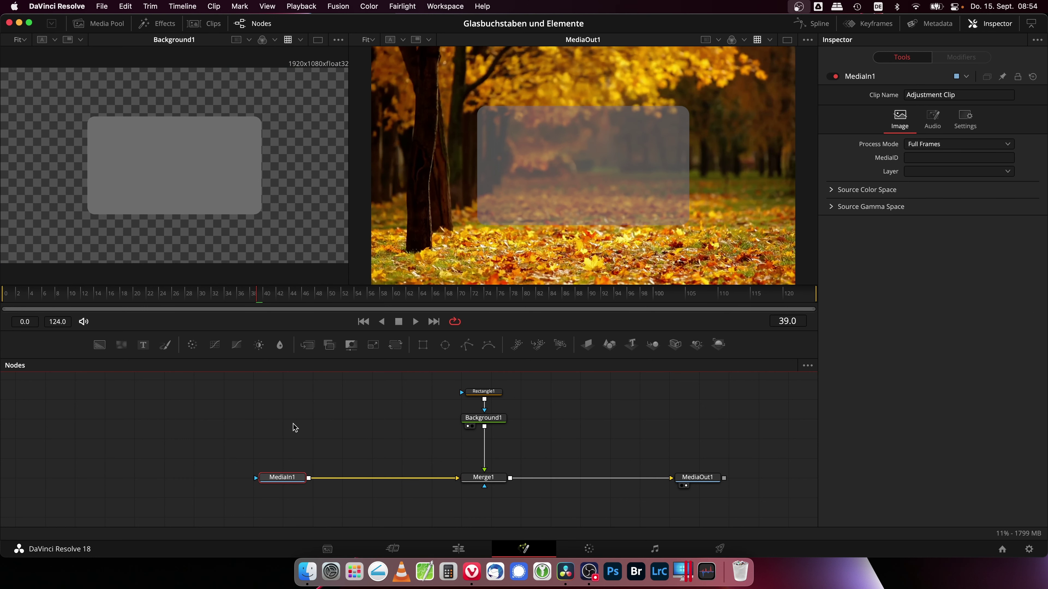
pyautogui.click(280, 348)
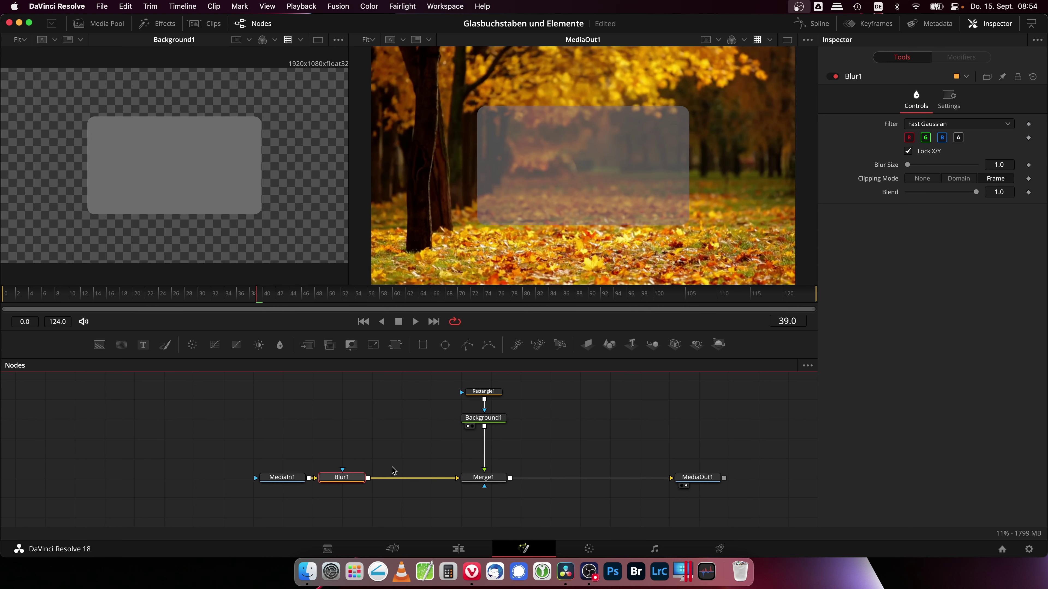
pyautogui.moveTo(485, 400); pyautogui.dragTo(341, 472)
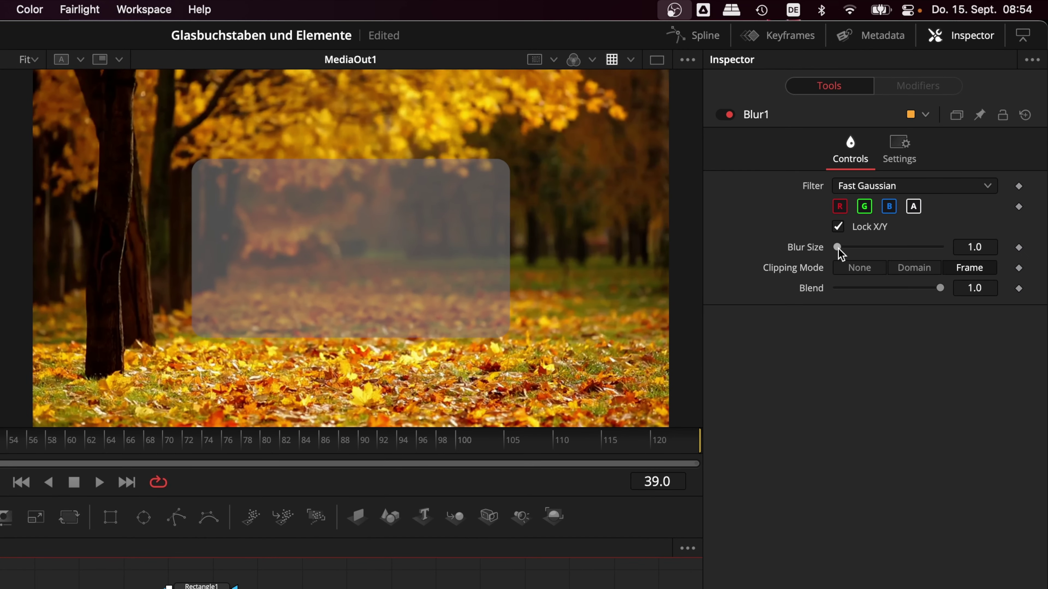
pyautogui.moveTo(838, 249); pyautogui.dragTo(848, 251)
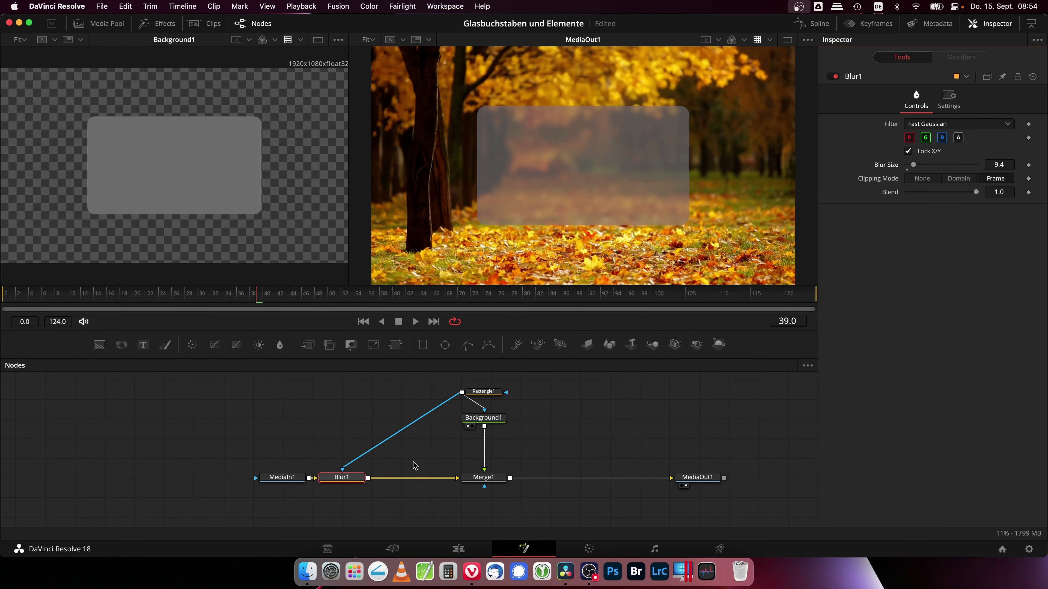
# Insert a Soft Glow node after Blur1 and mask it with Rectangle1
pyautogui.hotkey('shift', 'space')
pyautogui.write('Soft Glow')
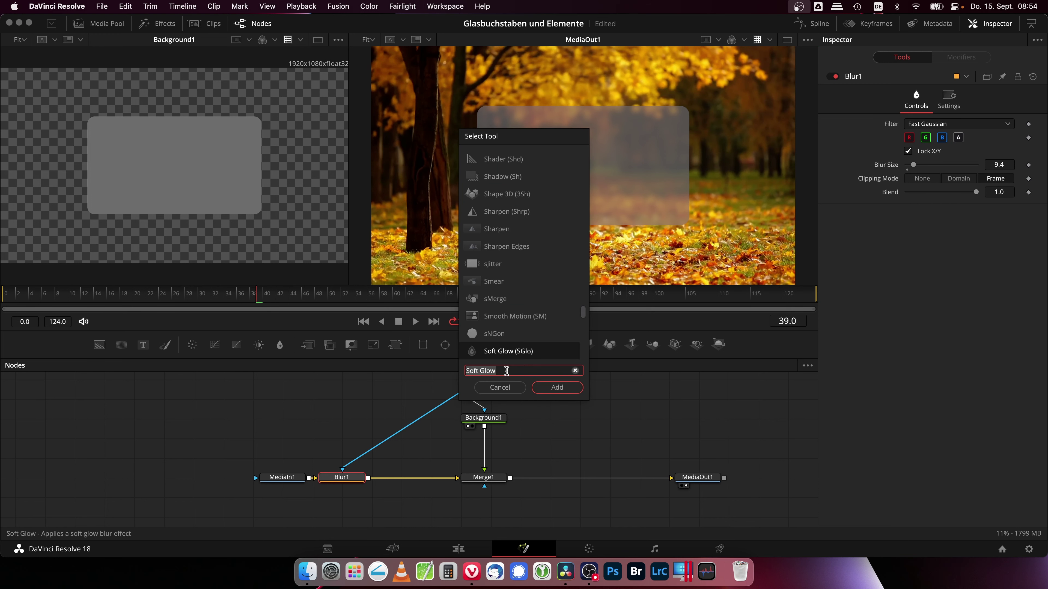
pyautogui.write('glow')
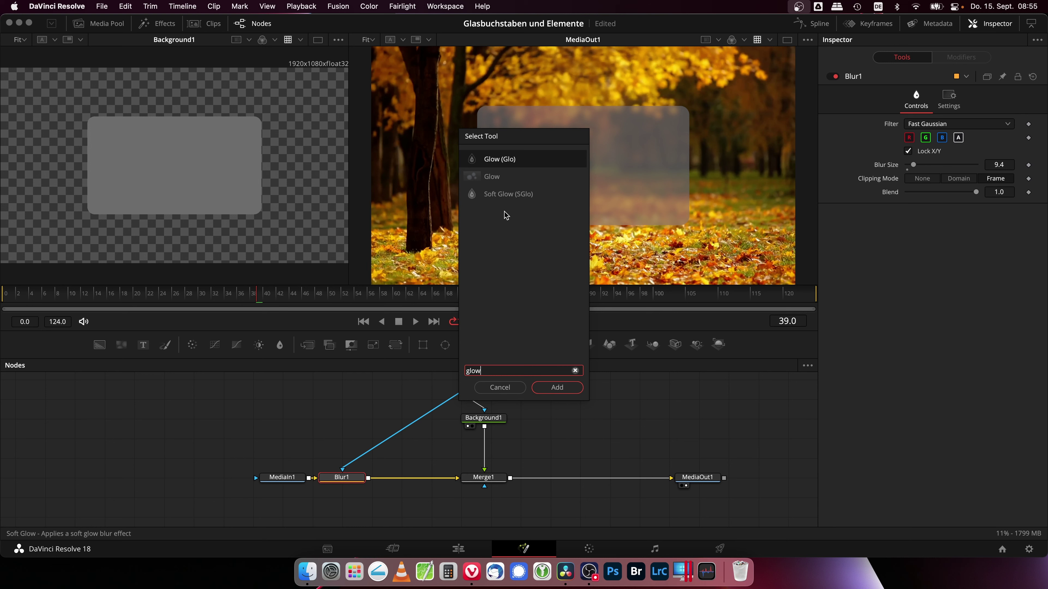
pyautogui.click(508, 195)
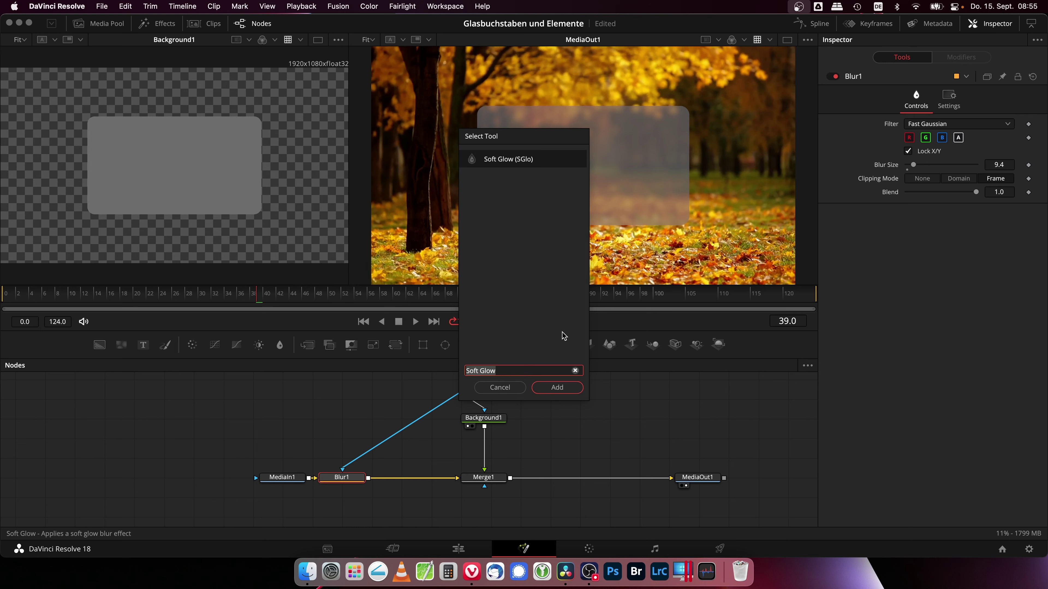
pyautogui.click(558, 388)
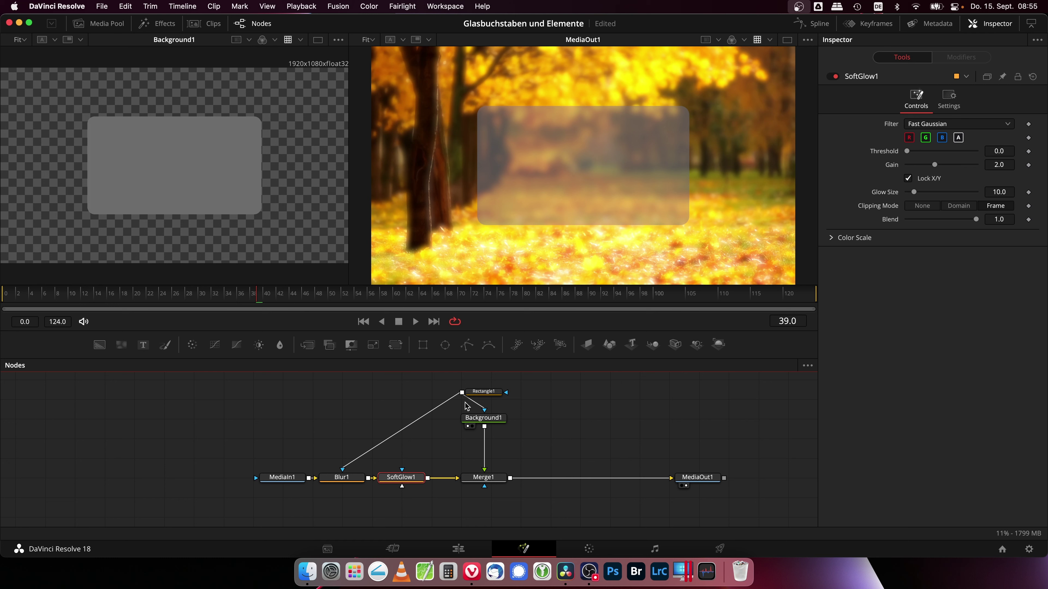
pyautogui.moveTo(462, 395); pyautogui.dragTo(408, 477)
# Set the blur size of Blur1 to 8
pyautogui.click(342, 477)
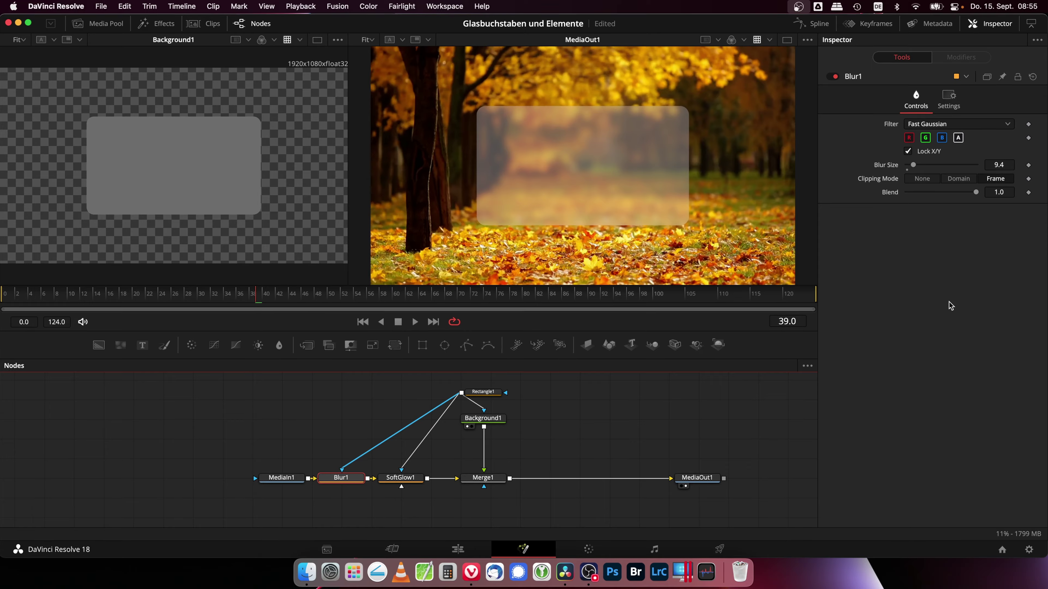
pyautogui.click(1006, 164)
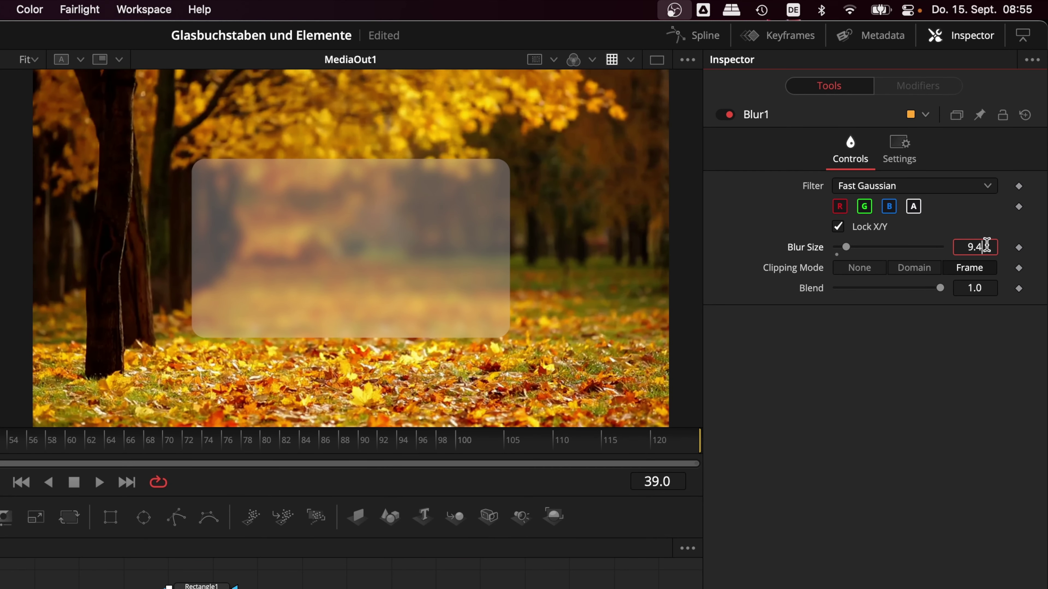
pyautogui.doubleClick(987, 245)
pyautogui.write('8')
pyautogui.press('Tab')
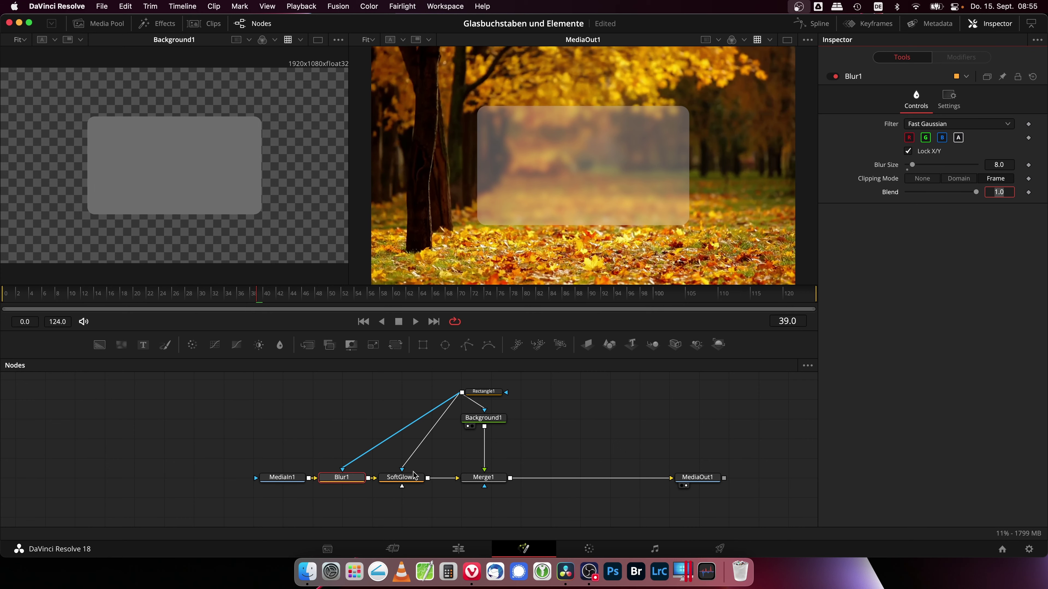
# Set the glow size of SoftGlow1 to 5
pyautogui.click(414, 476)
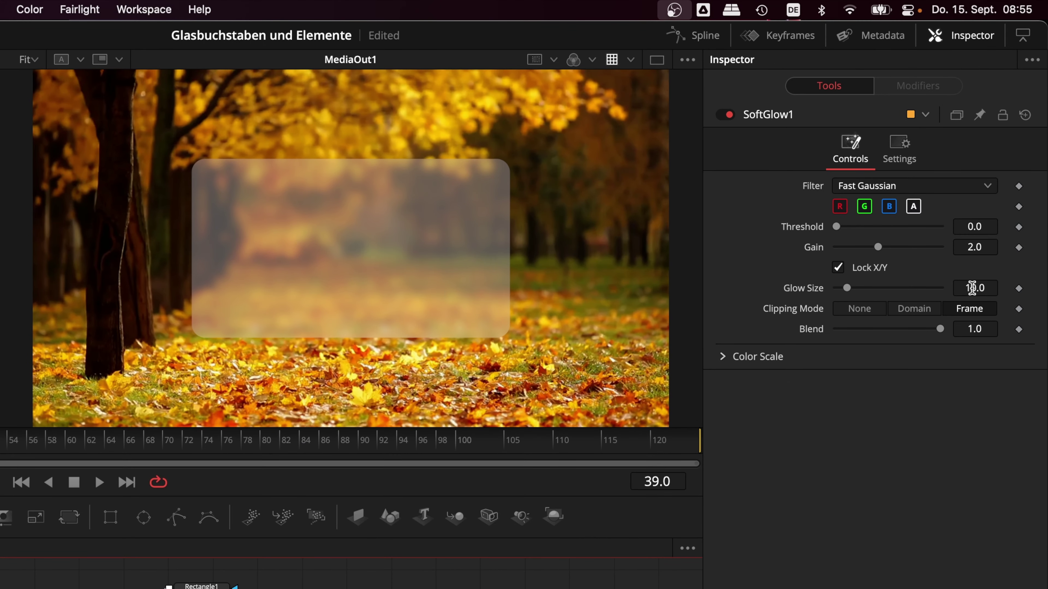
pyautogui.click(979, 269)
pyautogui.write('5')
pyautogui.press('Tab')
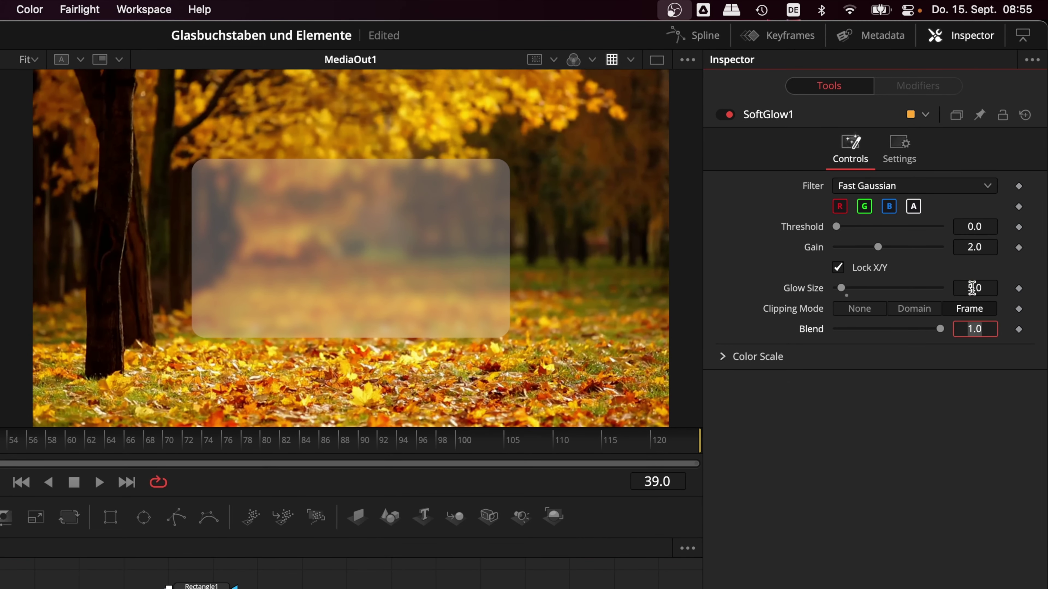
pyautogui.click(909, 562)
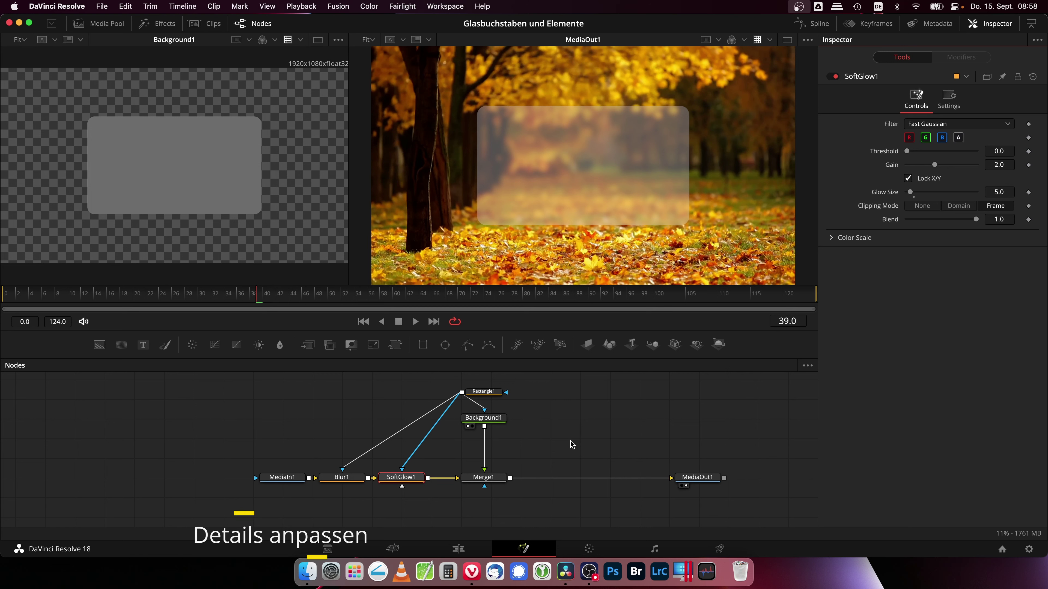
# Insert a Drop Shadow node between Background1 and Merge1, compare the image with it disabled and enabled, and space it evenly below Background1
pyautogui.click(483, 418)
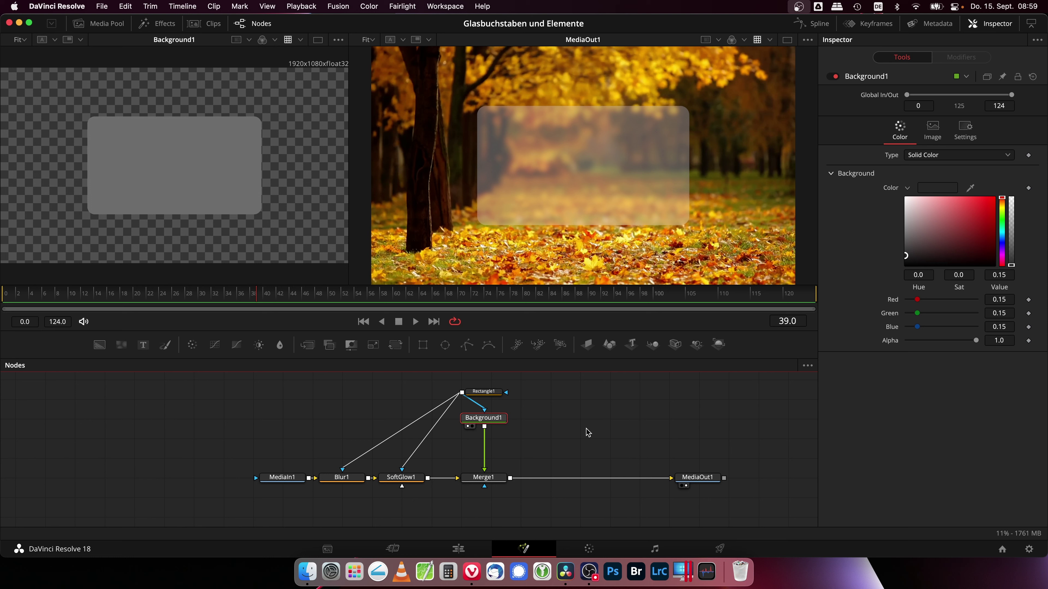
pyautogui.hotkey('shift', 'space')
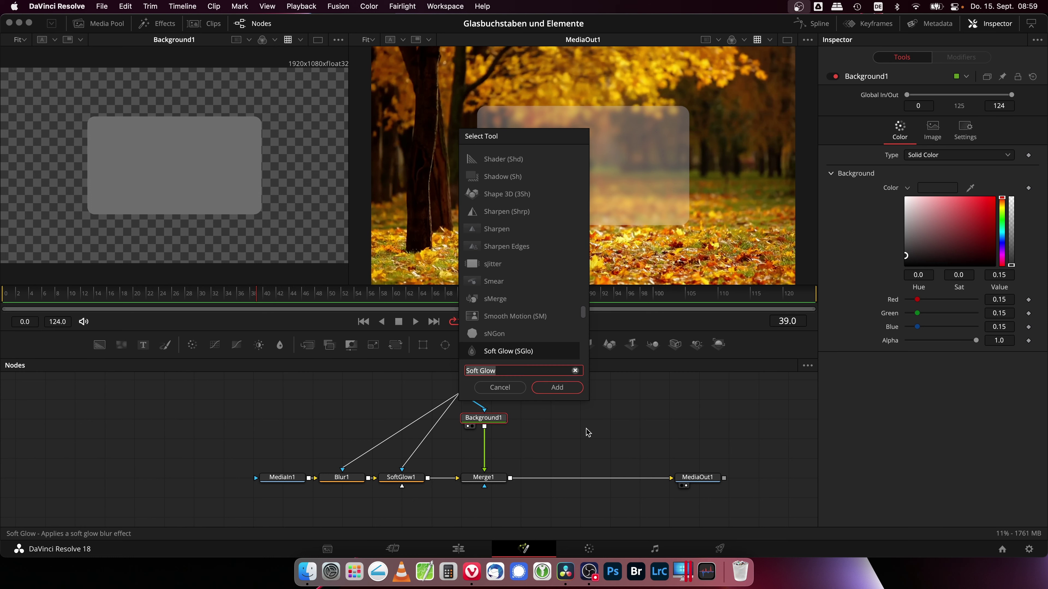
pyautogui.write('shado')
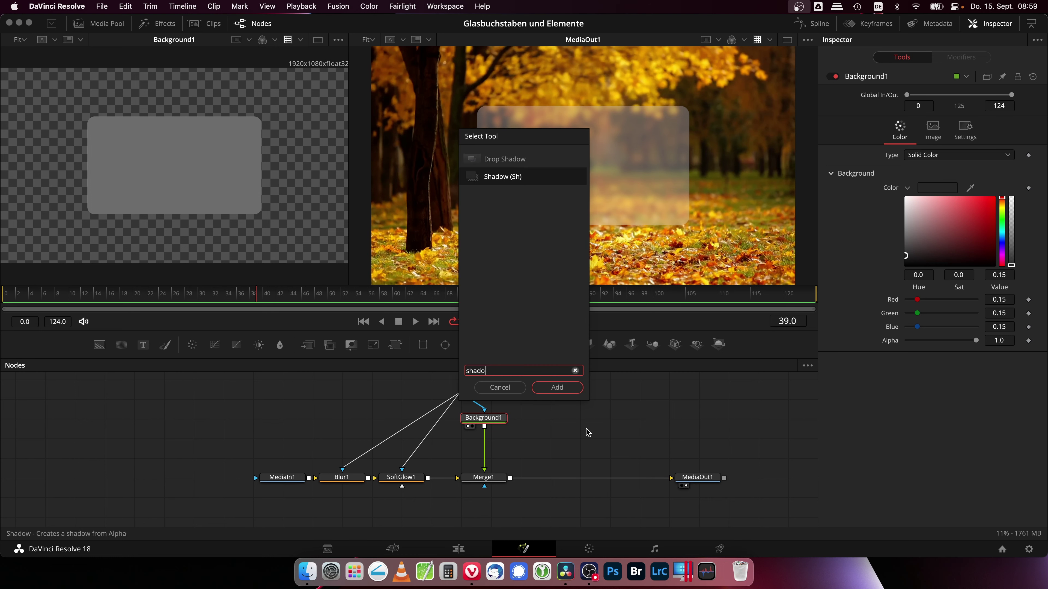
pyautogui.click(494, 160)
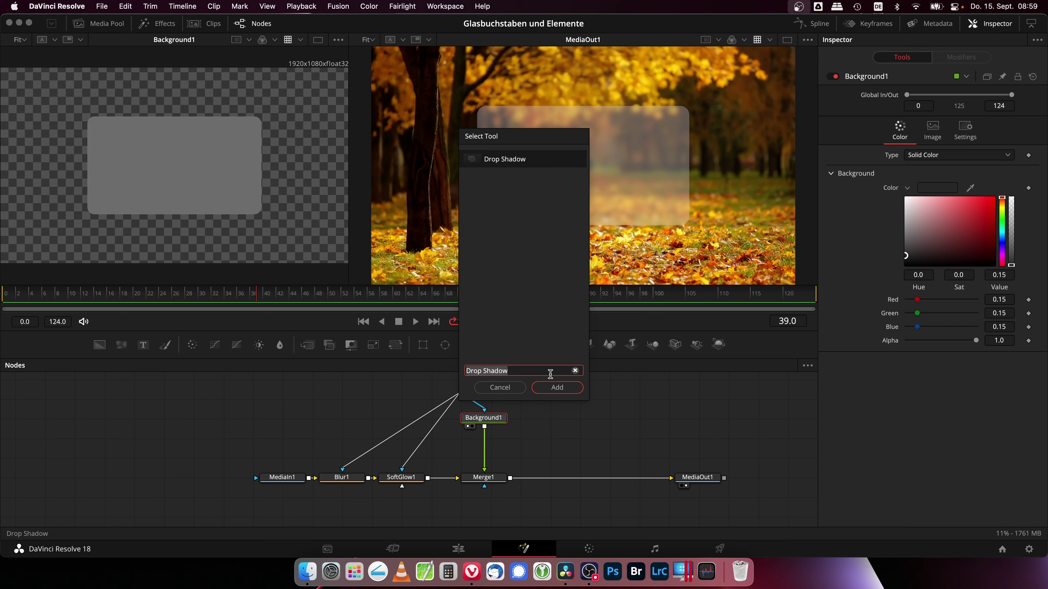
pyautogui.click(556, 388)
pyautogui.click(831, 77)
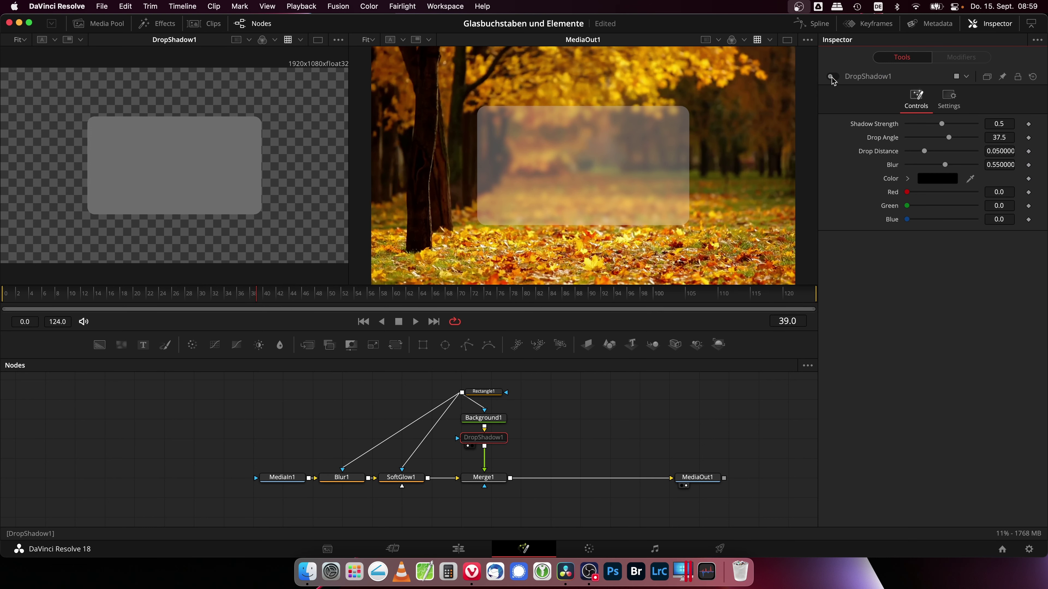
pyautogui.click(831, 78)
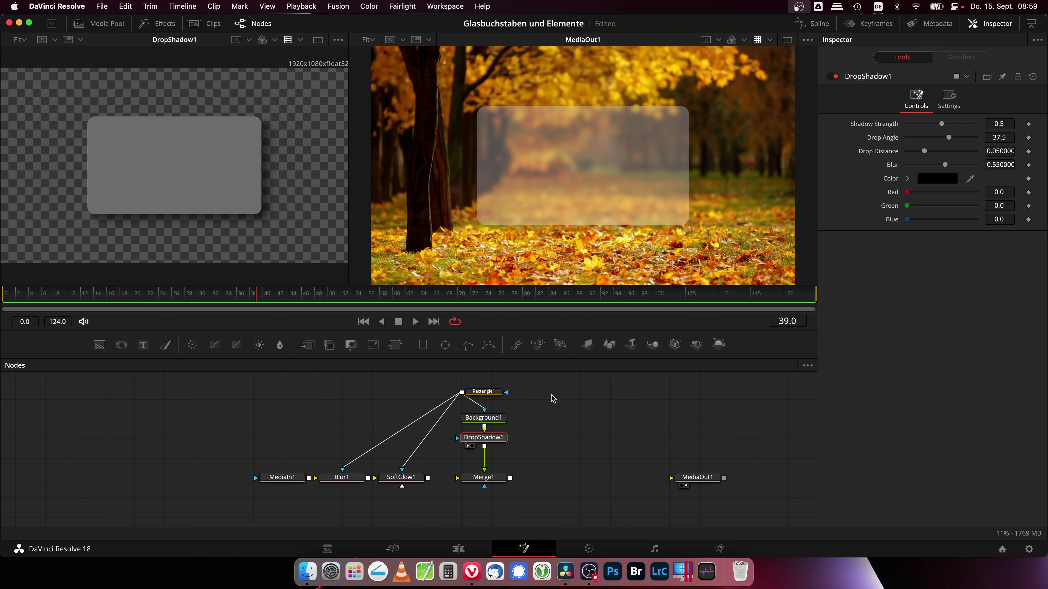
pyautogui.moveTo(489, 442); pyautogui.dragTo(488, 450)
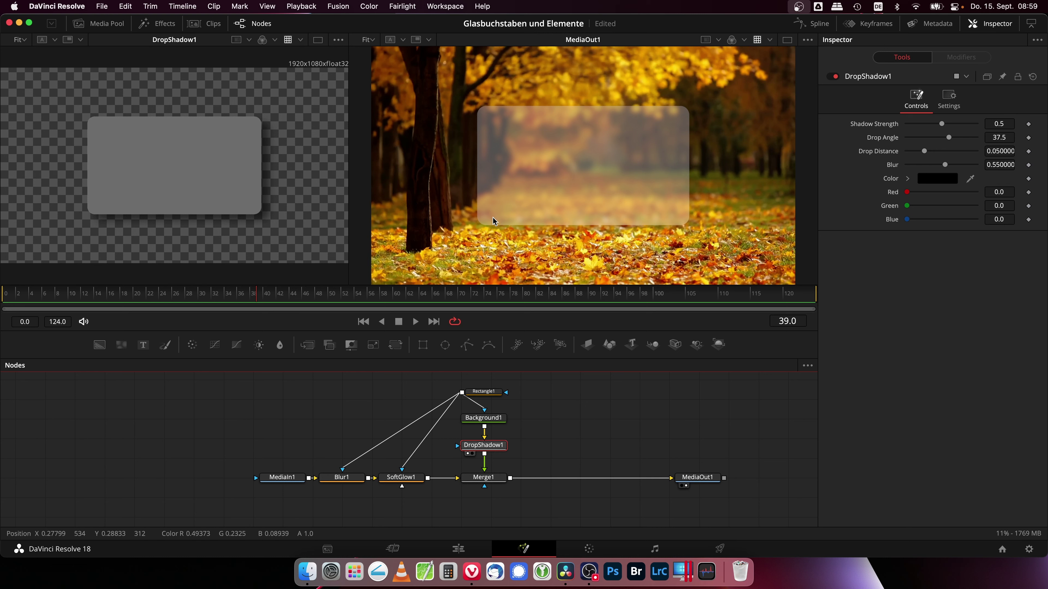
# Paste instances of Rectangle1 and Background1 and arrange them beside the original nodes
pyautogui.moveTo(544, 388); pyautogui.dragTo(486, 418)
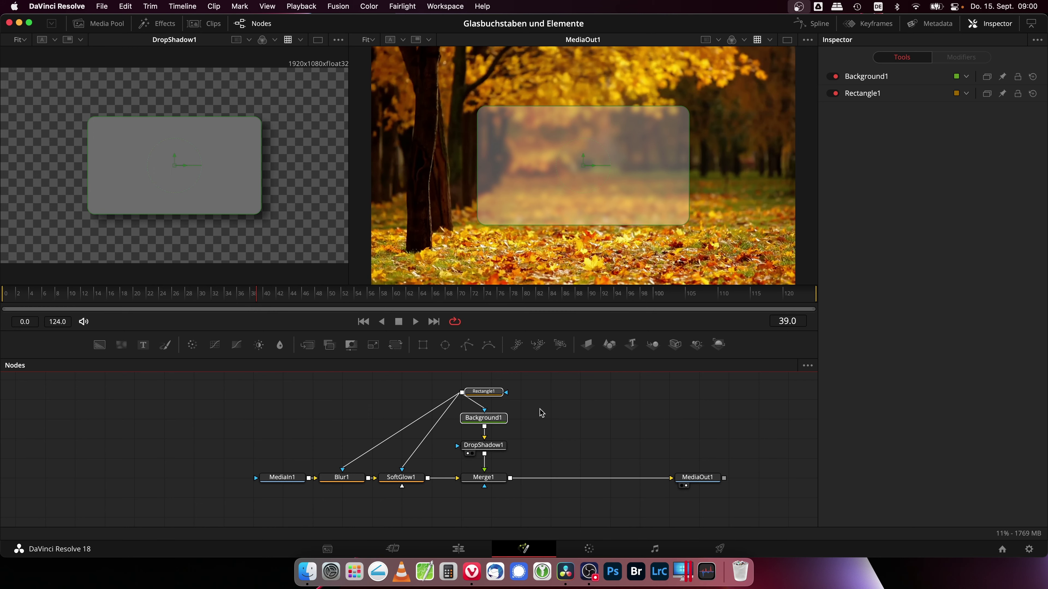
pyautogui.click(543, 413)
pyautogui.rightClick(576, 418)
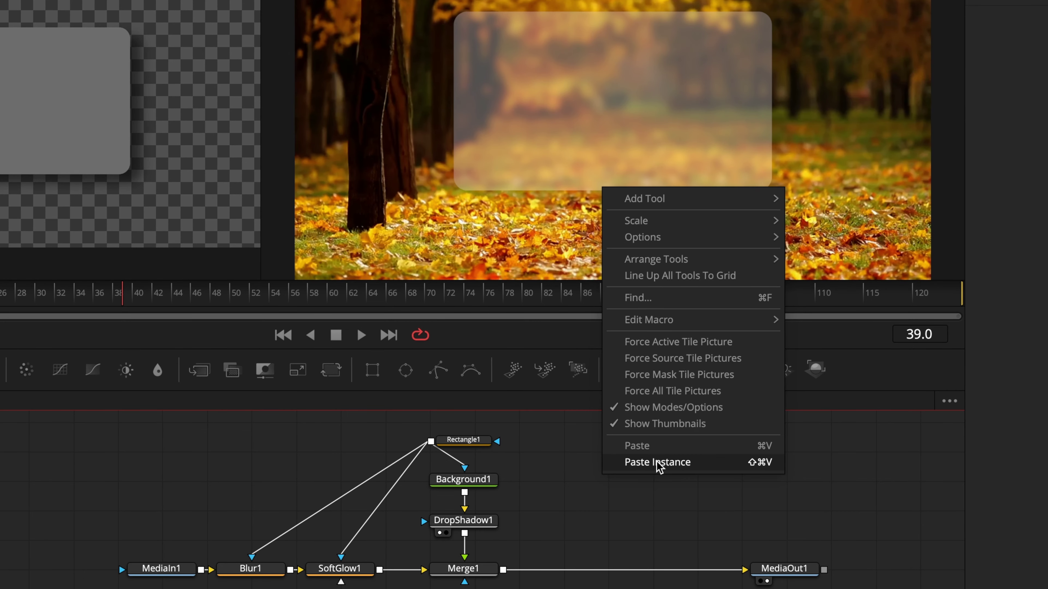
pyautogui.click(657, 462)
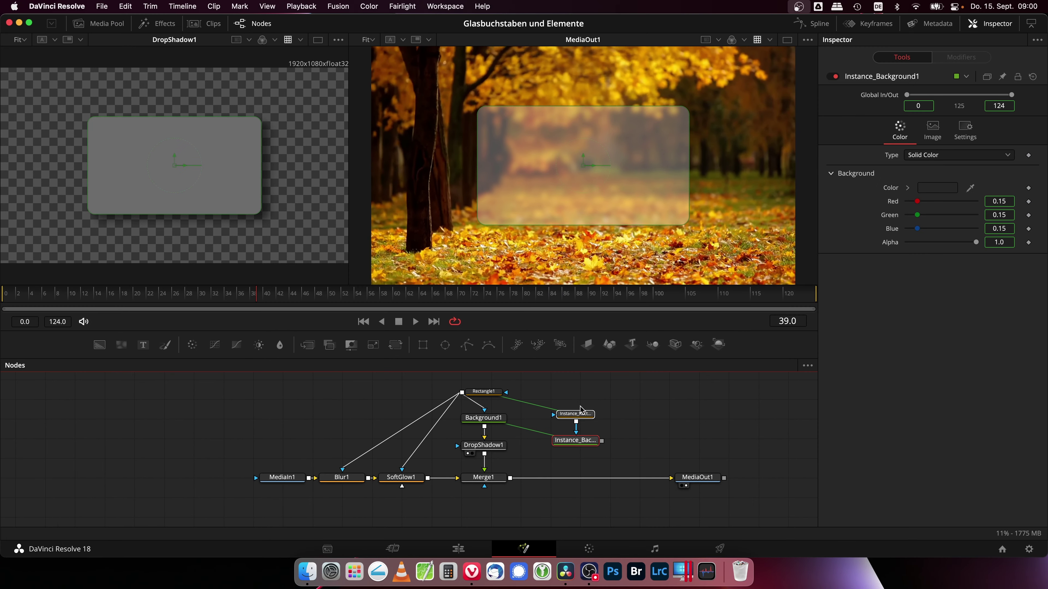
pyautogui.moveTo(577, 418); pyautogui.dragTo(574, 397)
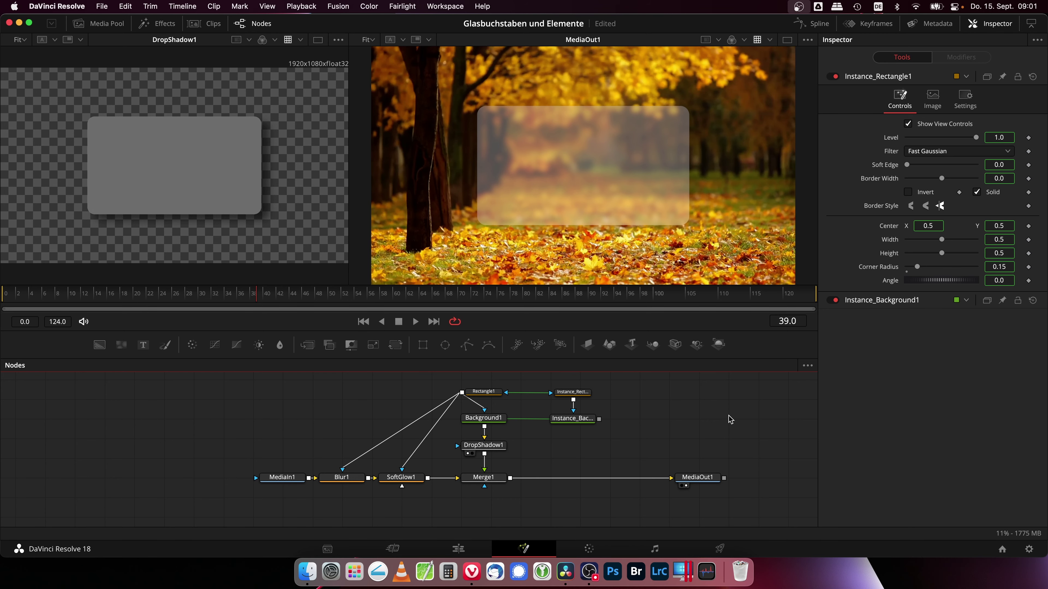
# Deinstance the Solid and Border Width settings of Instance_Rectangle1 and turn Solid off
pyautogui.click(573, 392)
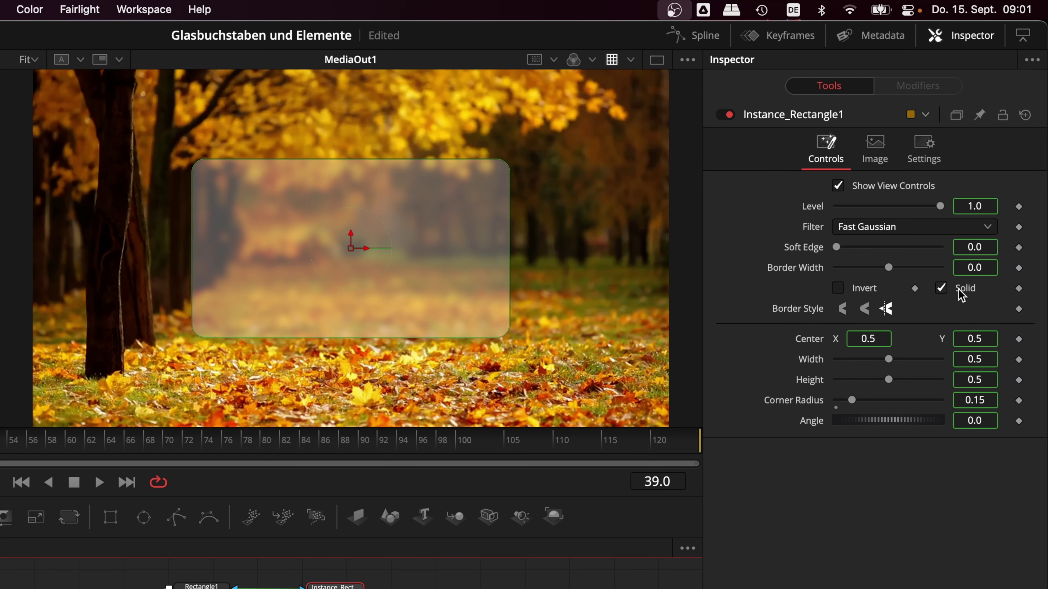
pyautogui.rightClick(958, 289)
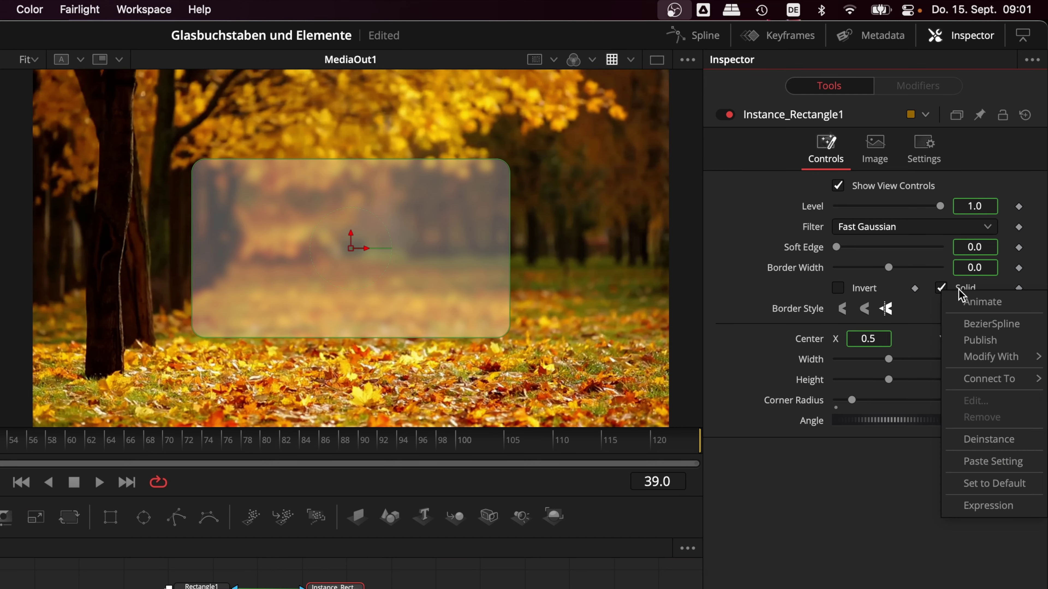
pyautogui.click(958, 438)
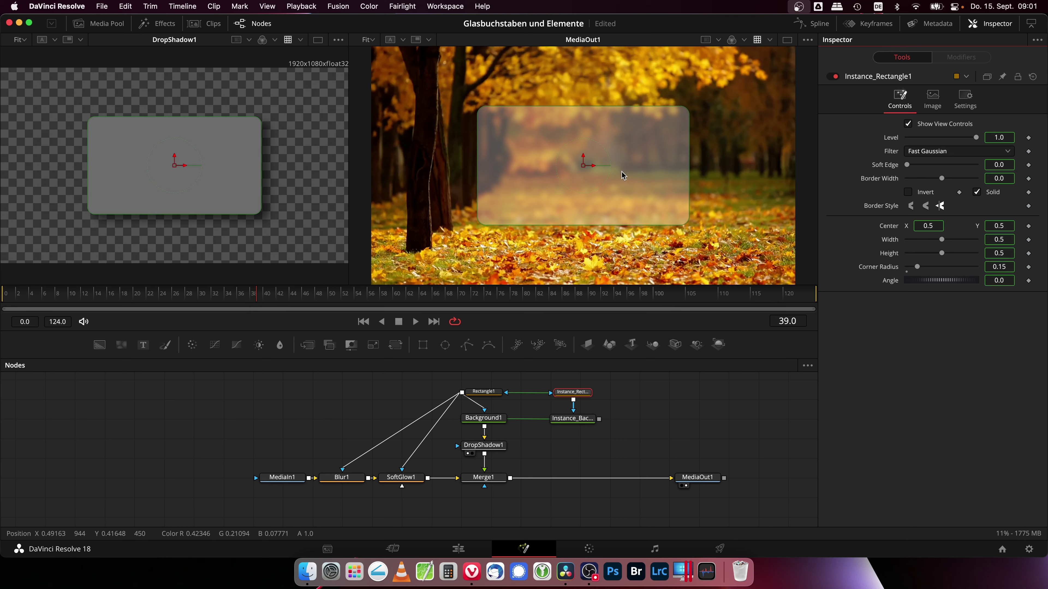
pyautogui.click(976, 192)
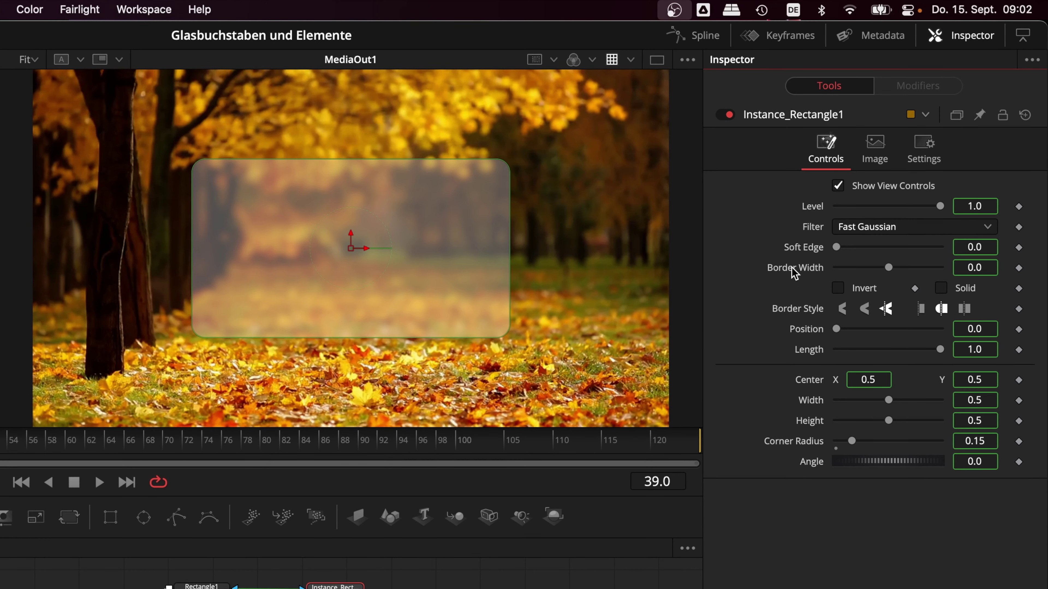
pyautogui.rightClick(794, 272)
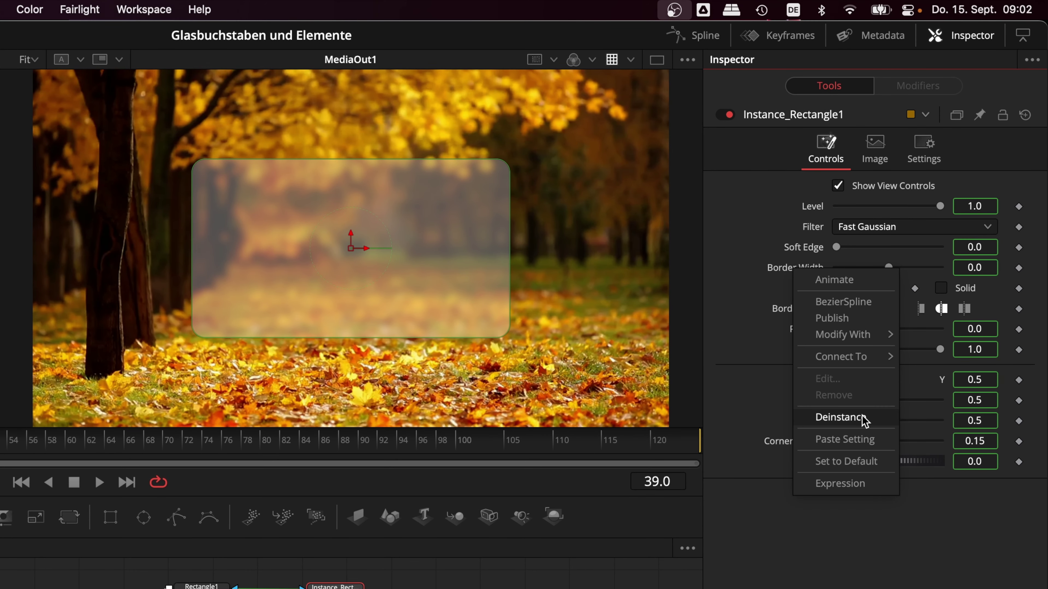
pyautogui.click(873, 423)
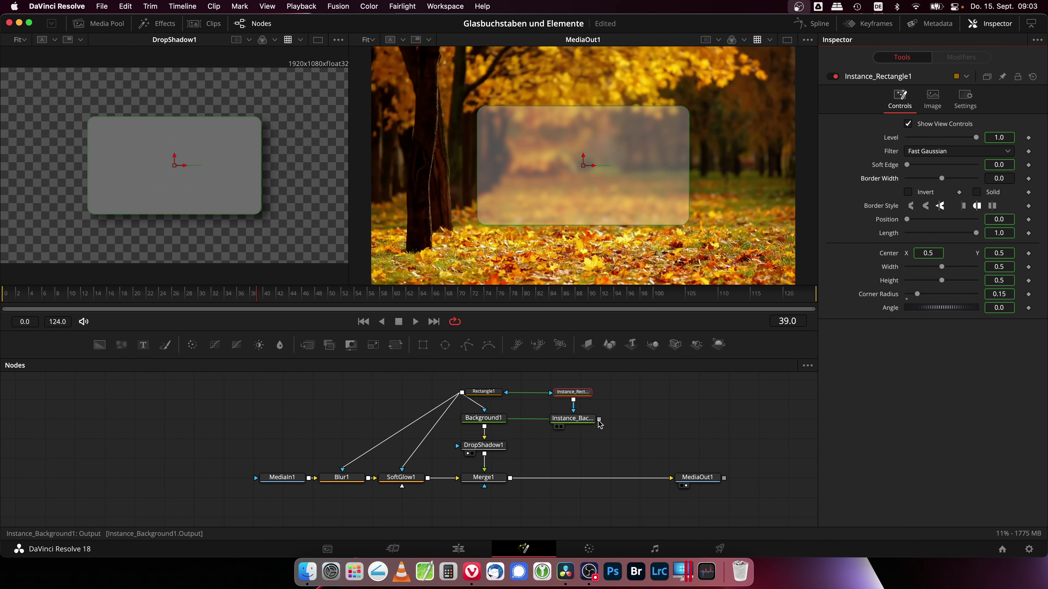
# Merge Instance_Background1 over the output of Merge1, ahead of MediaOut1
pyautogui.moveTo(600, 420); pyautogui.dragTo(510, 479)
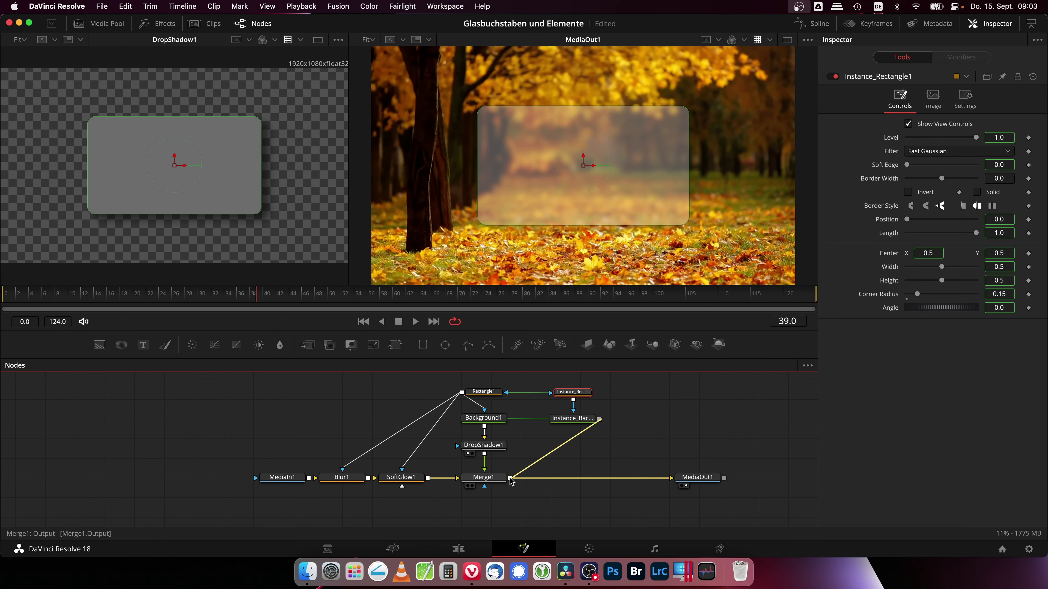
pyautogui.click(562, 474)
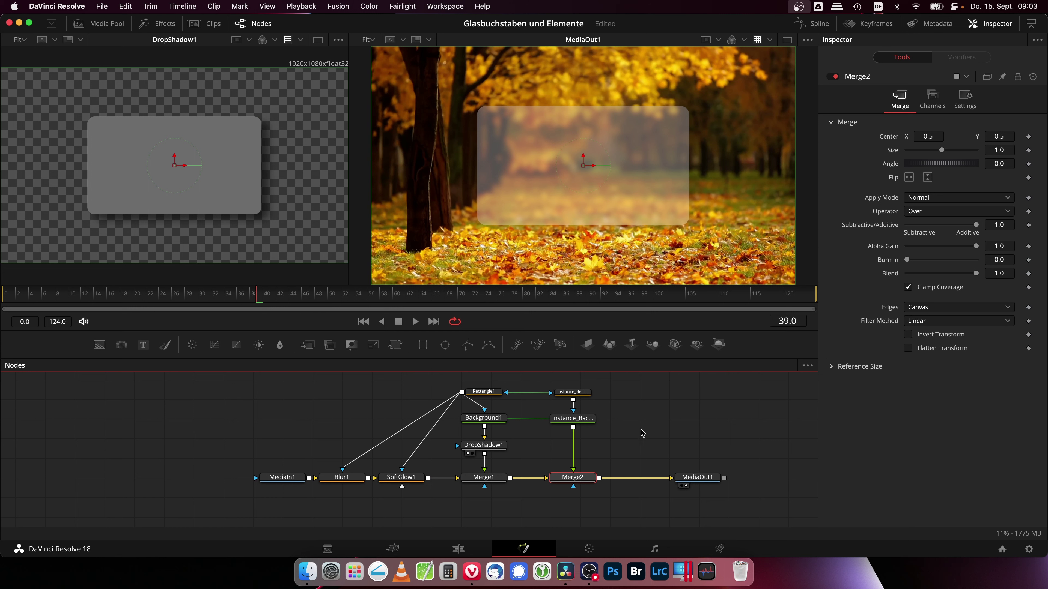
# Deinstance the color group of Instance_Background1 and set its color to pure white
pyautogui.click(573, 418)
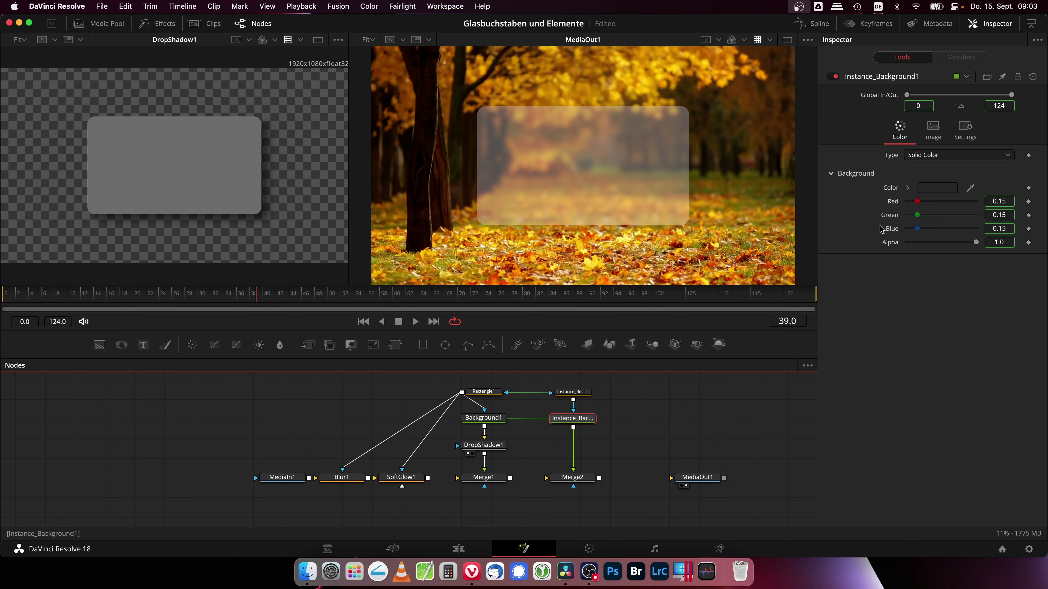
pyautogui.click(909, 188)
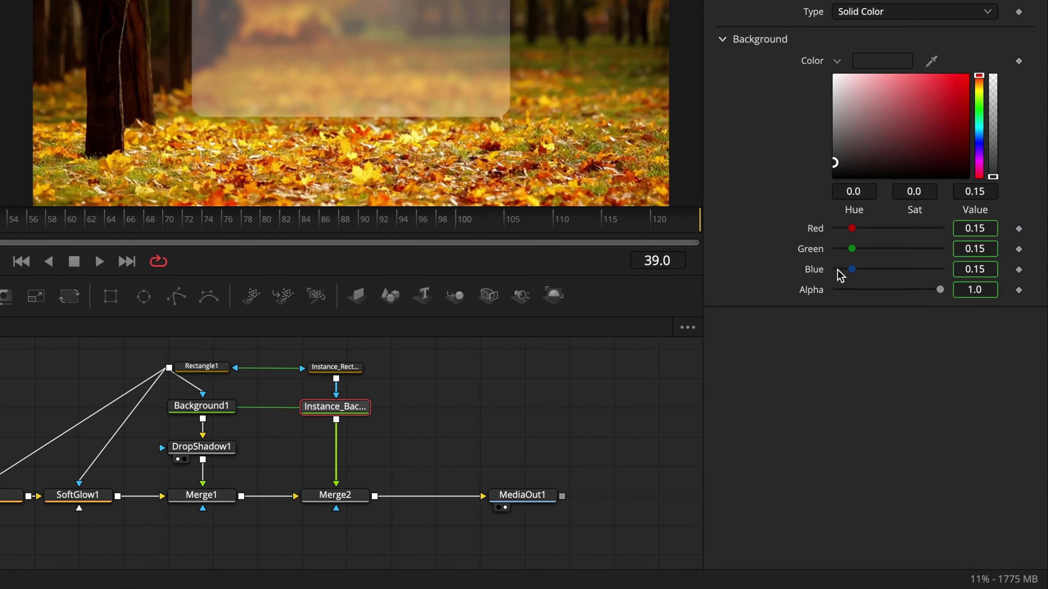
pyautogui.rightClick(815, 231)
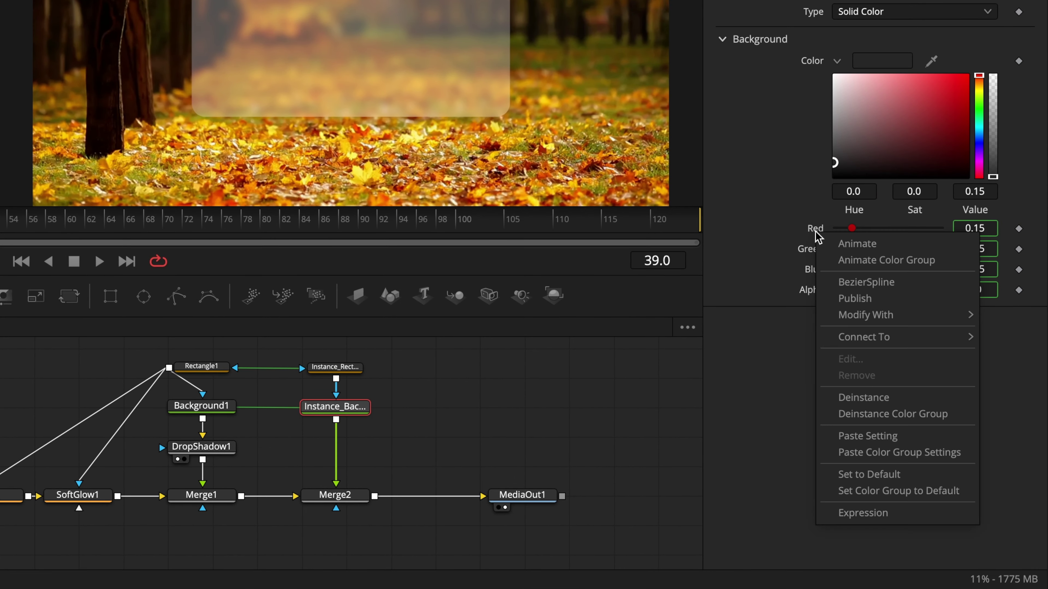
pyautogui.click(898, 418)
pyautogui.moveTo(834, 165); pyautogui.dragTo(790, 28)
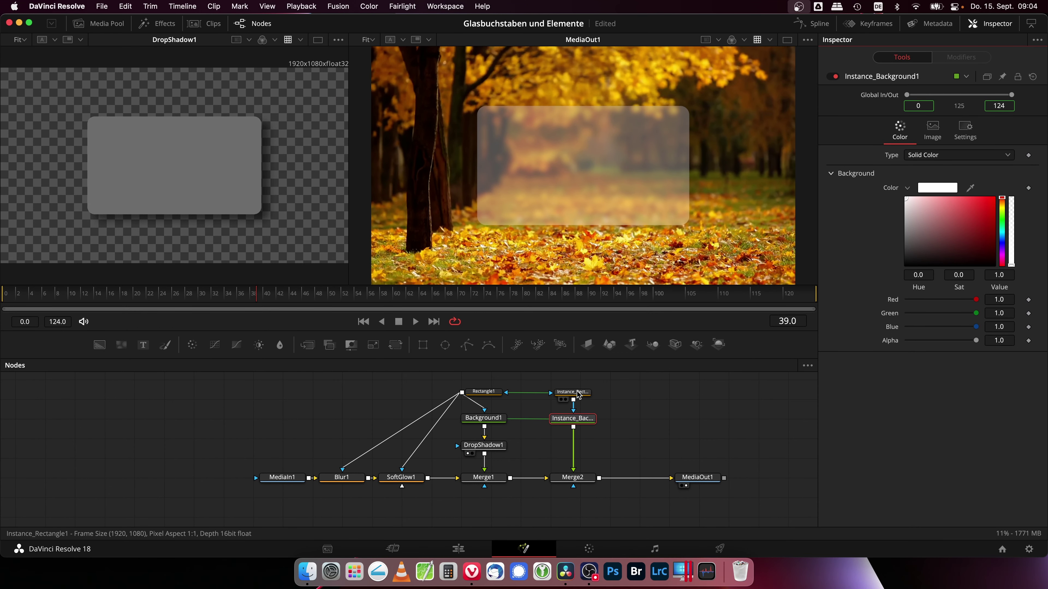
# Set the border width of Instance_Rectangle1 to 0.0005 and hide its view controls
pyautogui.click(576, 395)
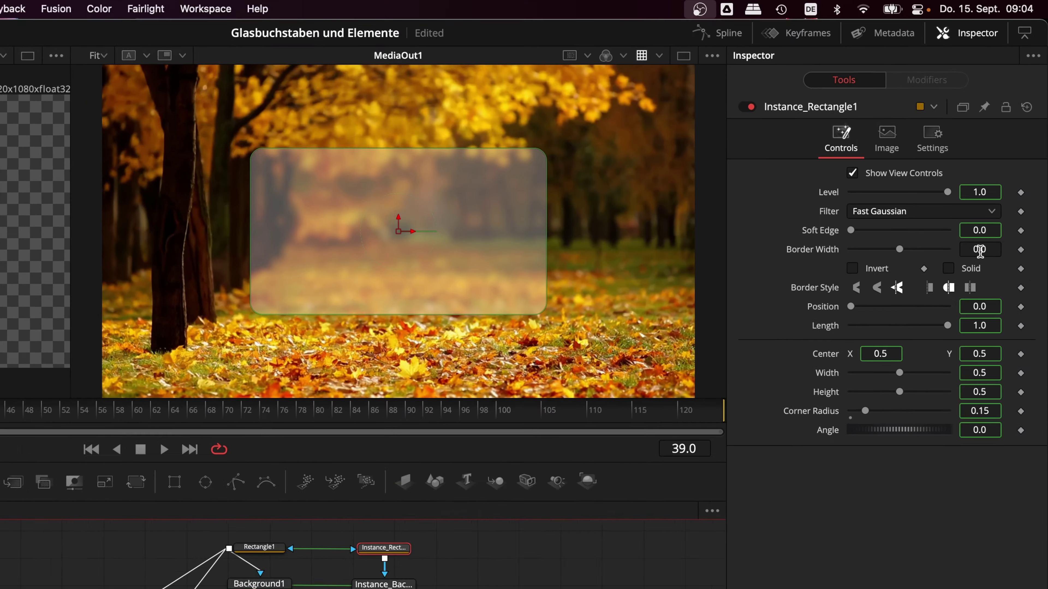
pyautogui.click(979, 250)
pyautogui.write('0.0006')
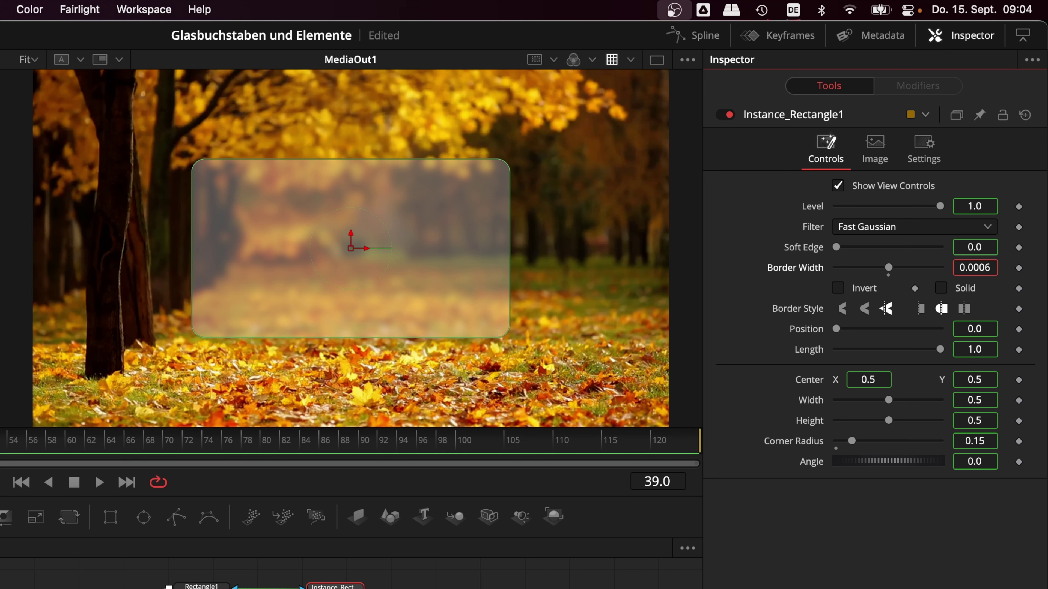
pyautogui.press('Return')
pyautogui.click(839, 187)
pyautogui.moveTo(983, 267); pyautogui.dragTo(981, 268)
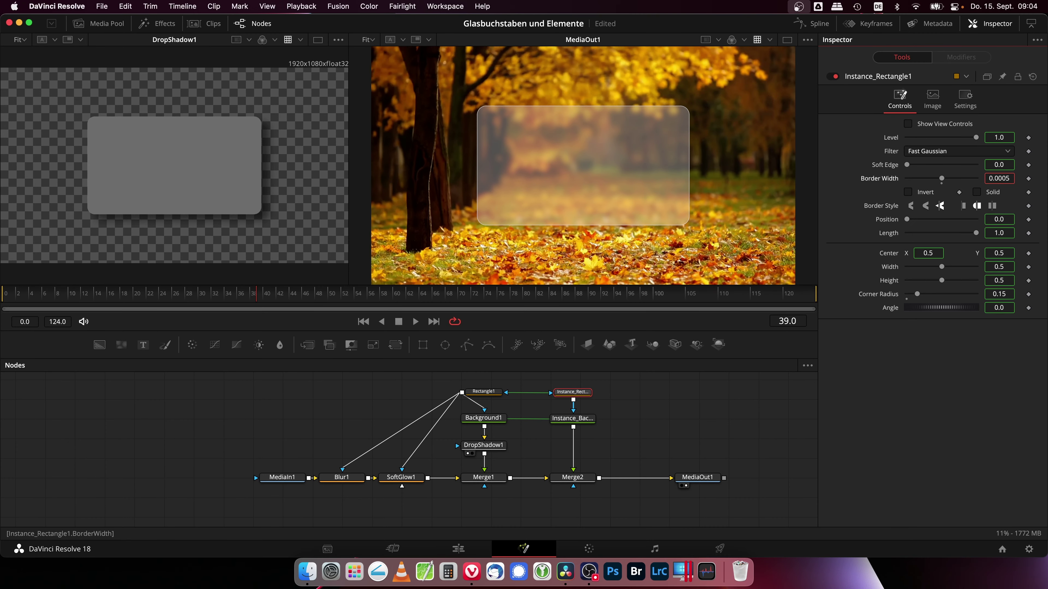
# Reduce the blend of Merge2 to 0.48
pyautogui.click(584, 478)
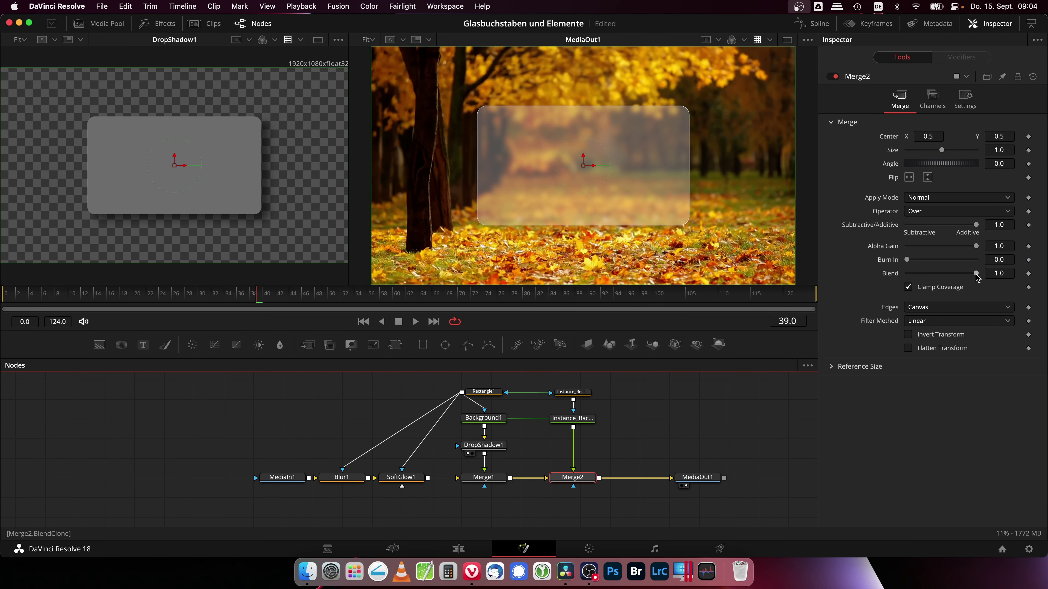
pyautogui.moveTo(976, 277); pyautogui.dragTo(941, 276)
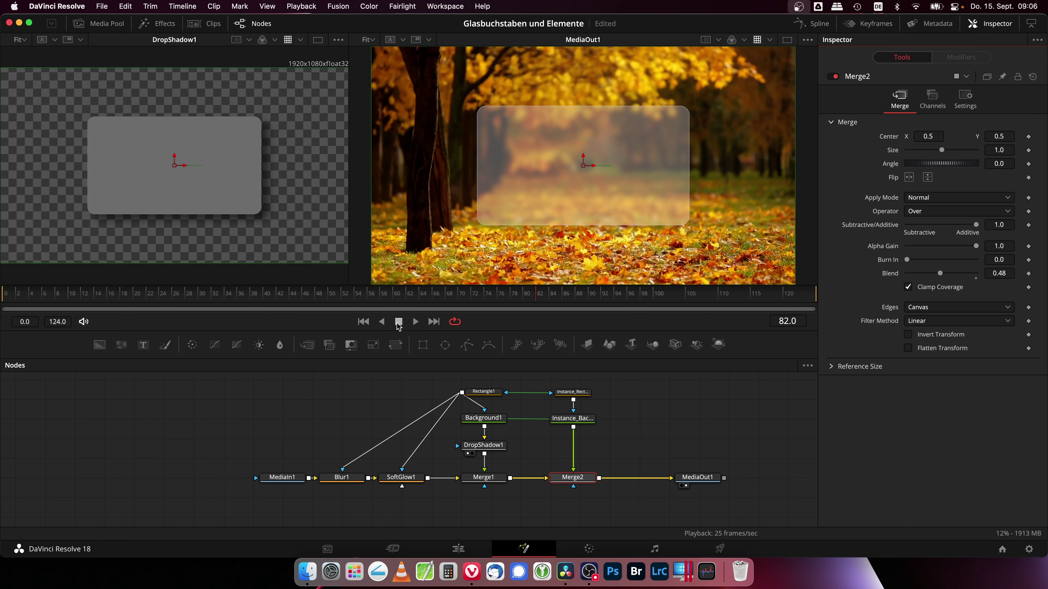
# On the Edit page, trim the end of Herbst.mp4 to match the end of the adjustment clip at 5 seconds
pyautogui.click(458, 549)
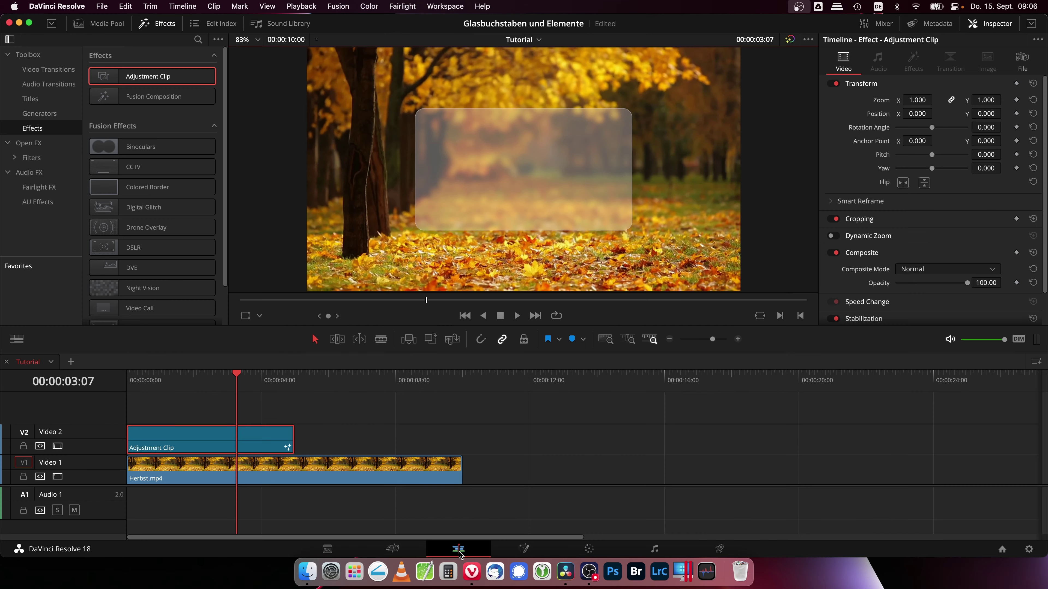
pyautogui.press('Right')
pyautogui.press('Right')
pyautogui.press('Right')
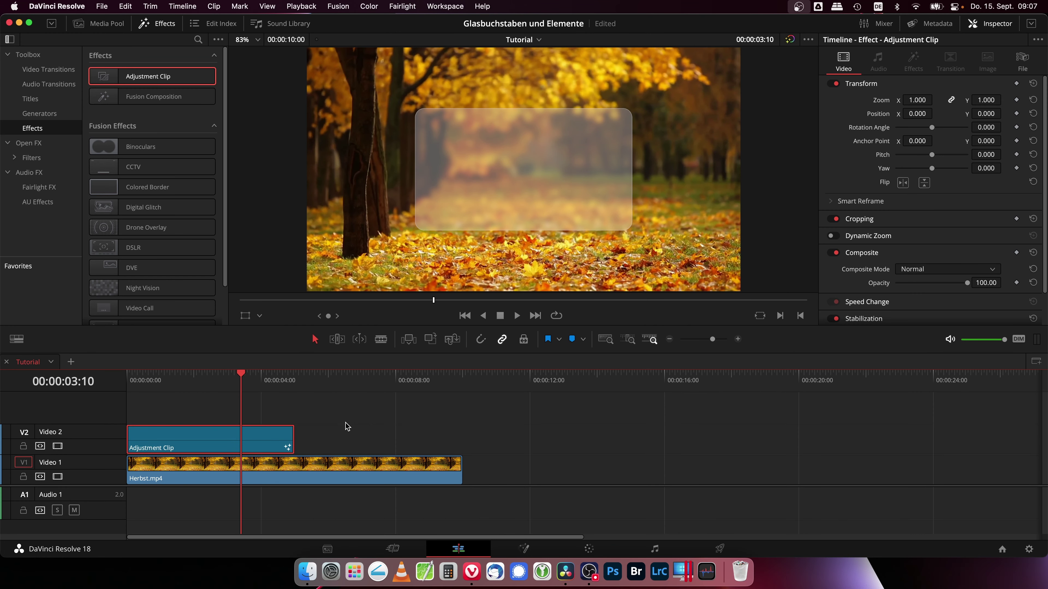
pyautogui.moveTo(461, 470); pyautogui.dragTo(290, 470)
pyautogui.click(276, 470)
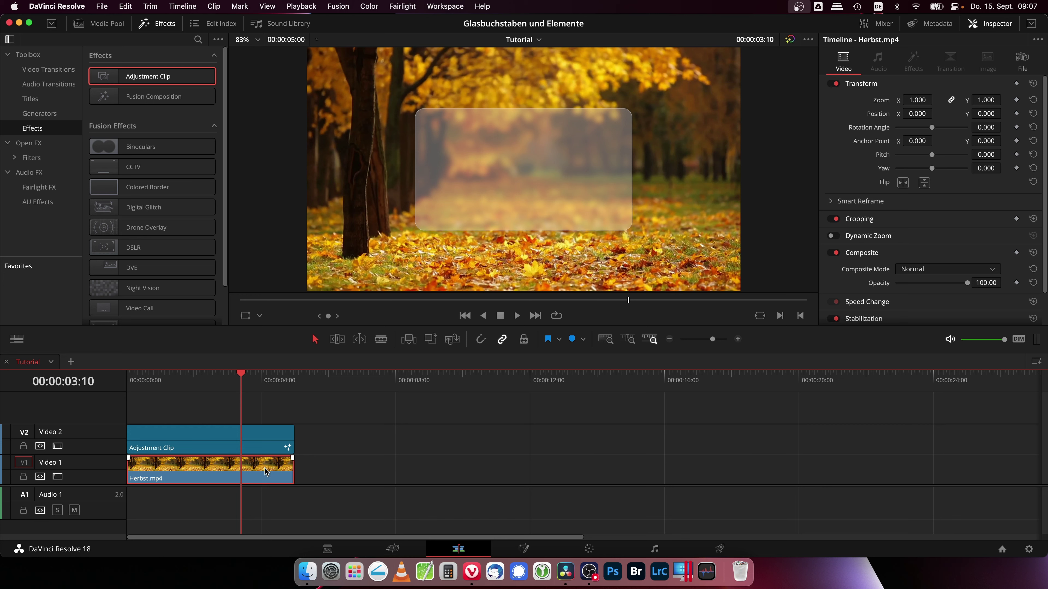
# Duplicate Herbst.mp4 and the adjustment clip further along their tracks, aligned with each other after a short gap
pyautogui.moveTo(265, 472); pyautogui.dragTo(462, 469)
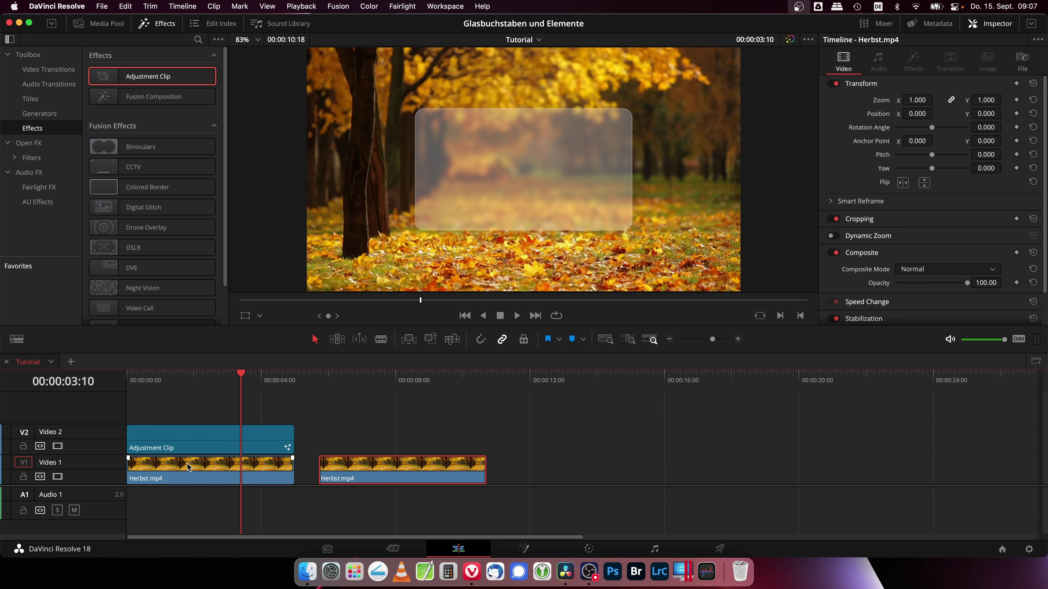
pyautogui.click(419, 439)
pyautogui.click(217, 436)
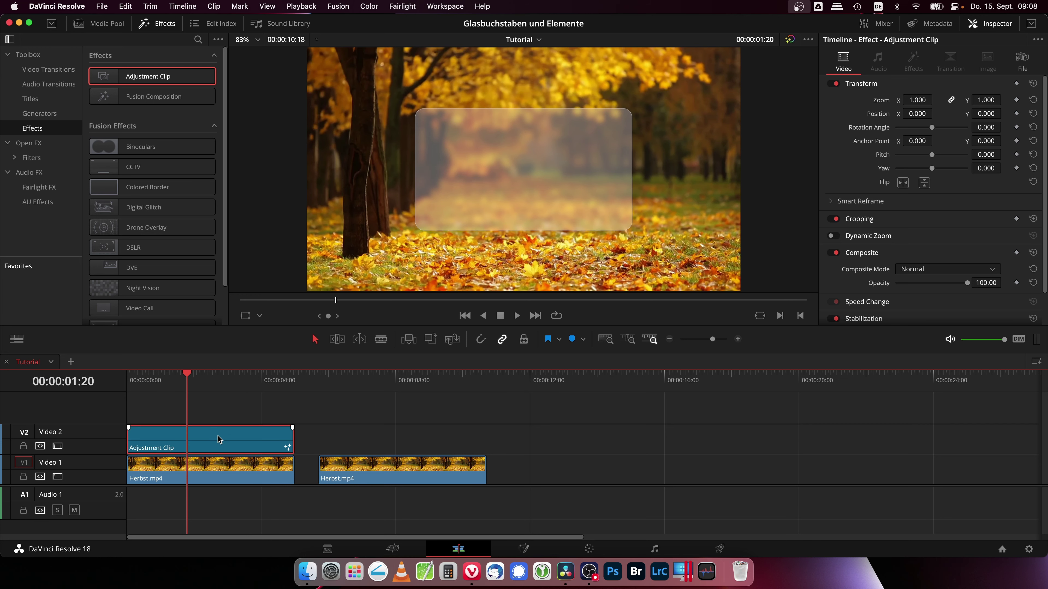
pyautogui.moveTo(218, 435); pyautogui.dragTo(413, 445)
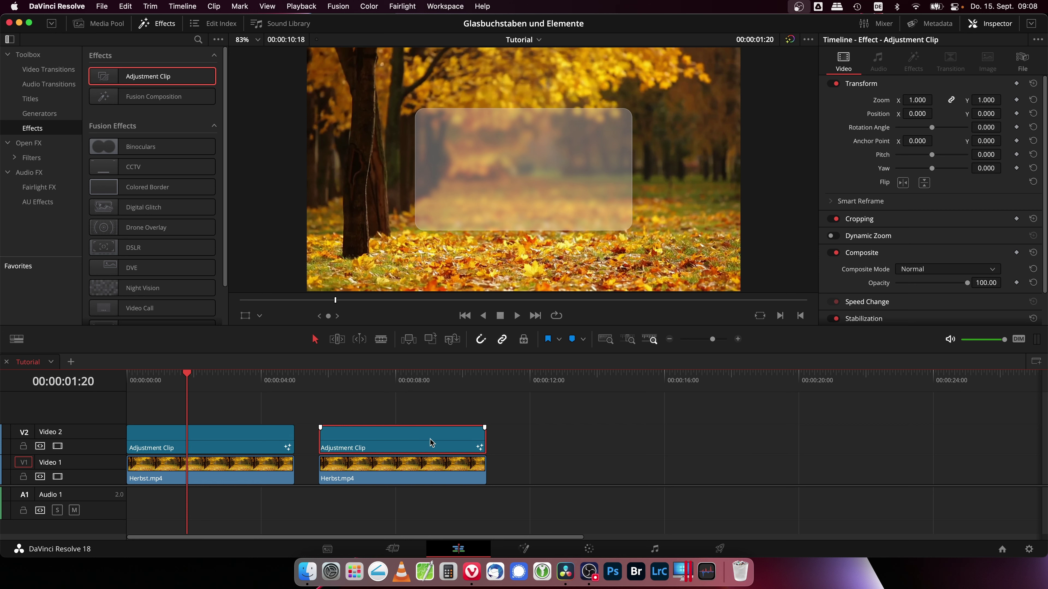
pyautogui.click(530, 441)
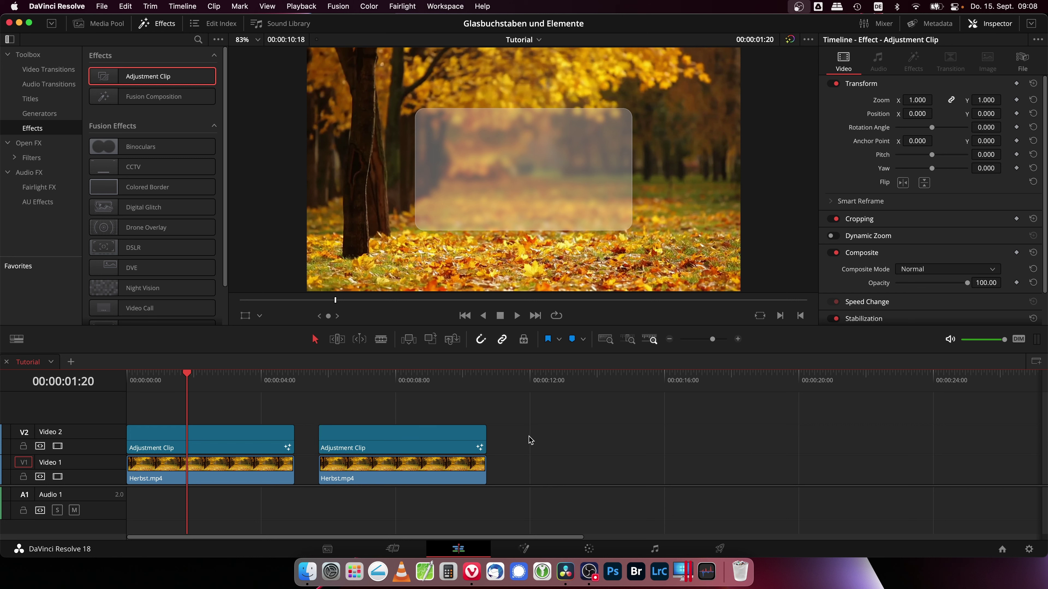
# Open the duplicated adjustment clip in the Fusion page, with the playhead at 00:00:07:19 within that clip
pyautogui.click(387, 380)
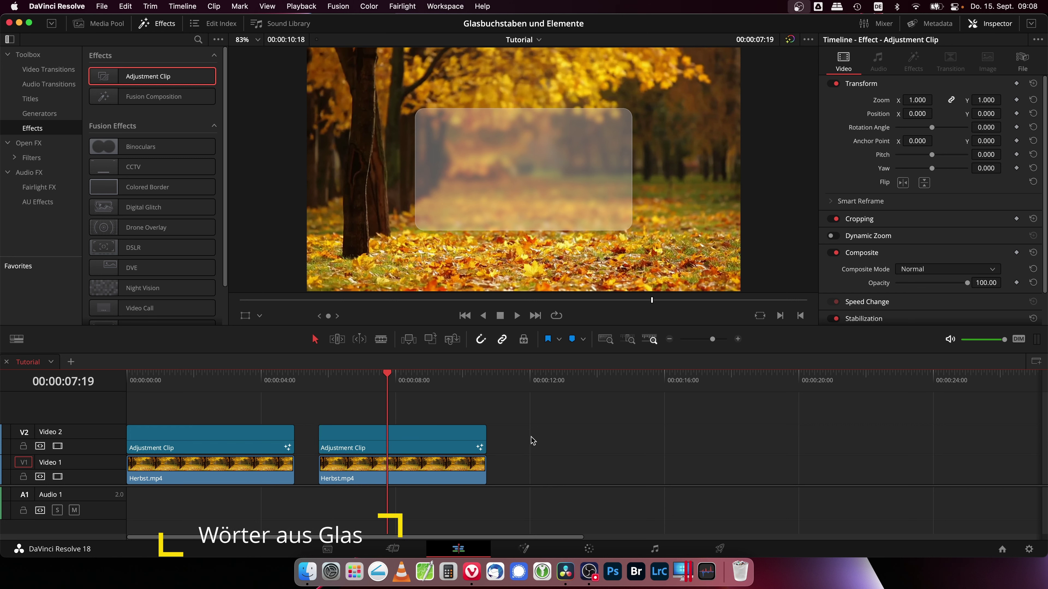
pyautogui.click(433, 438)
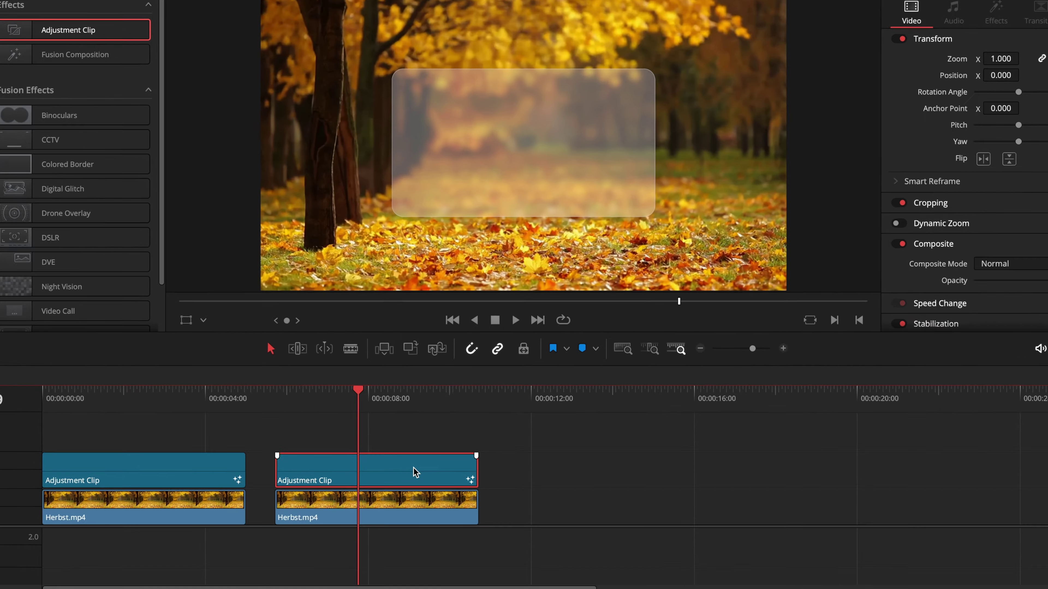
pyautogui.rightClick(414, 472)
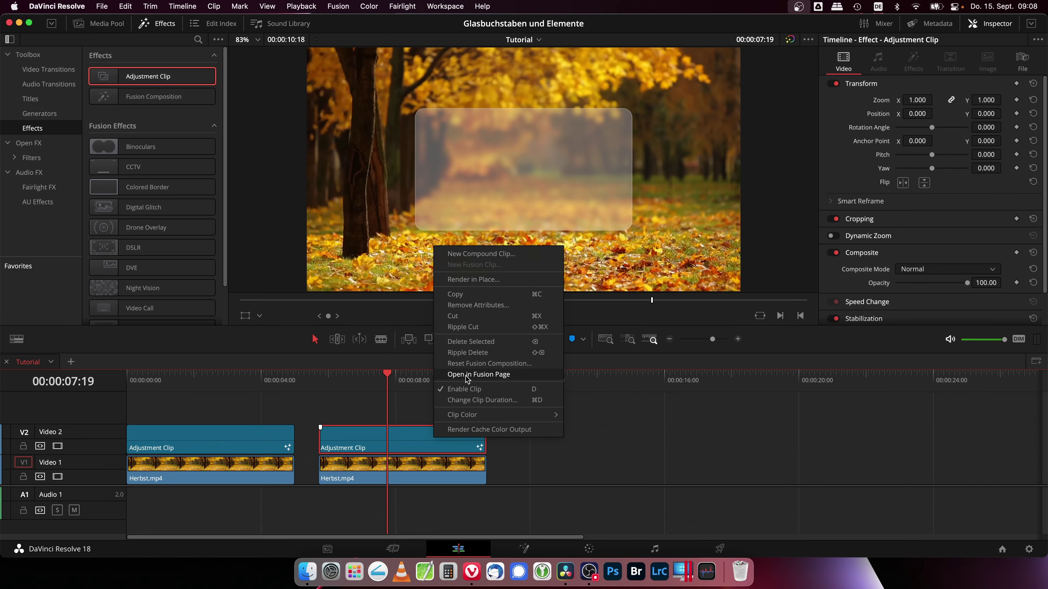
pyautogui.click(436, 416)
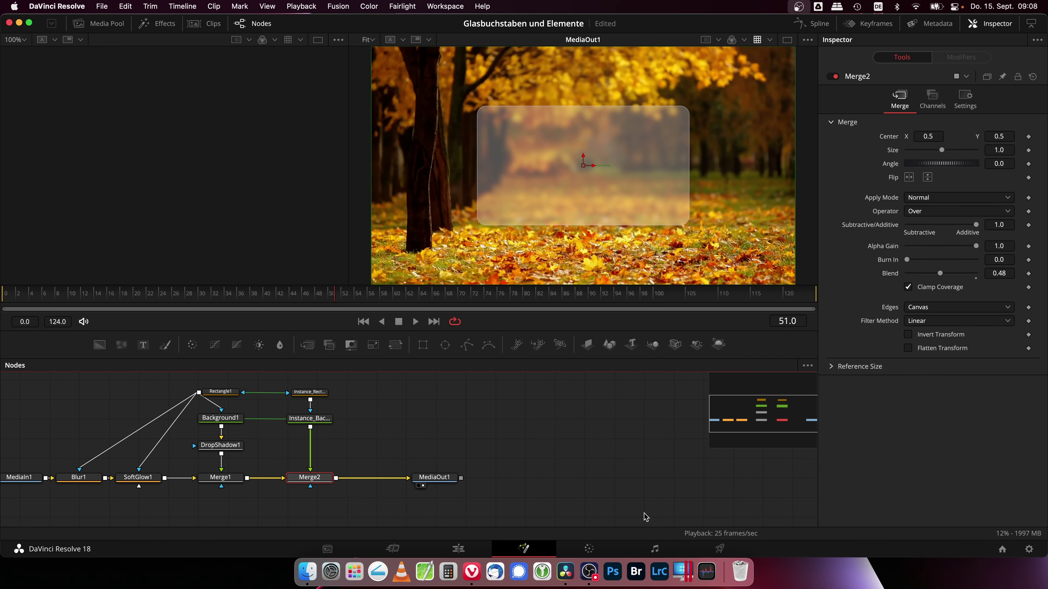
# Delete the rectangle, background and drop shadow nodes, including both instances, leaving only the main node chain
pyautogui.moveTo(479, 409); pyautogui.dragTo(661, 425)
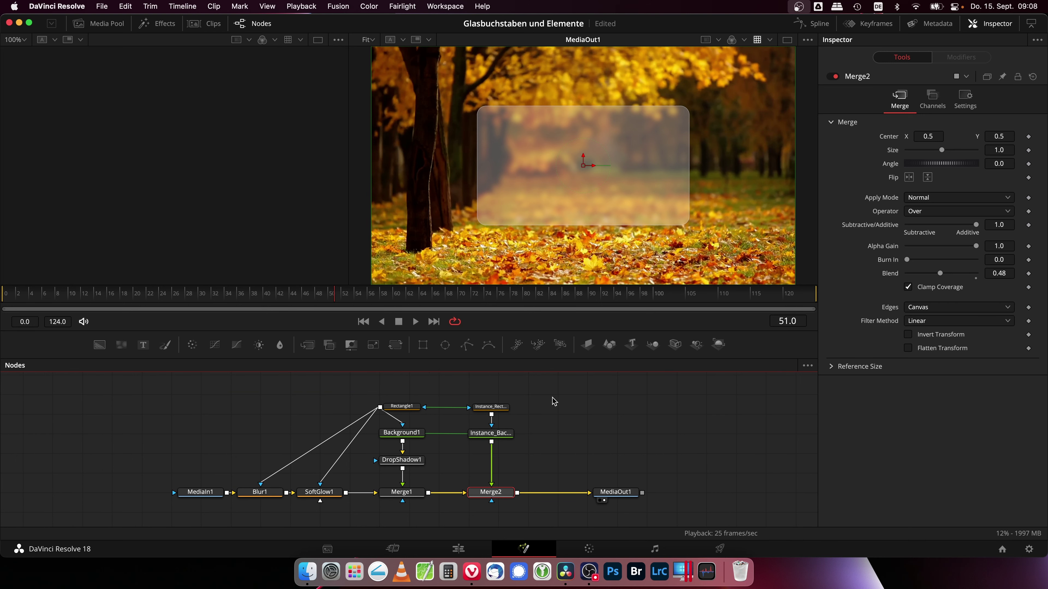
pyautogui.moveTo(549, 395); pyautogui.dragTo(308, 464)
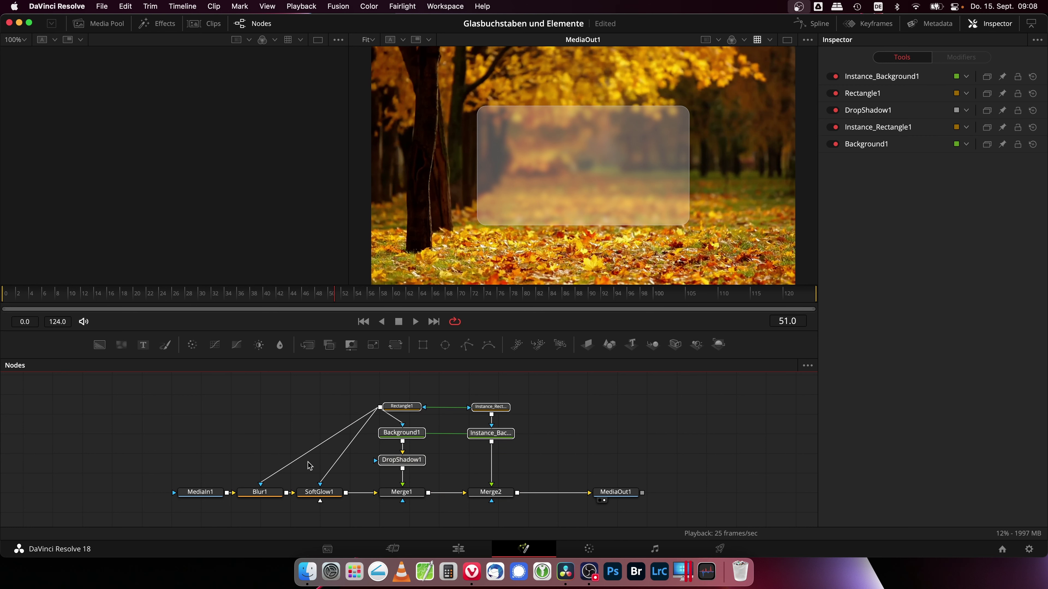
pyautogui.press('Delete')
# Add a Text+ node above the main chain, show it in the first viewer and enter GLAS as its text
pyautogui.moveTo(142, 344); pyautogui.dragTo(310, 418)
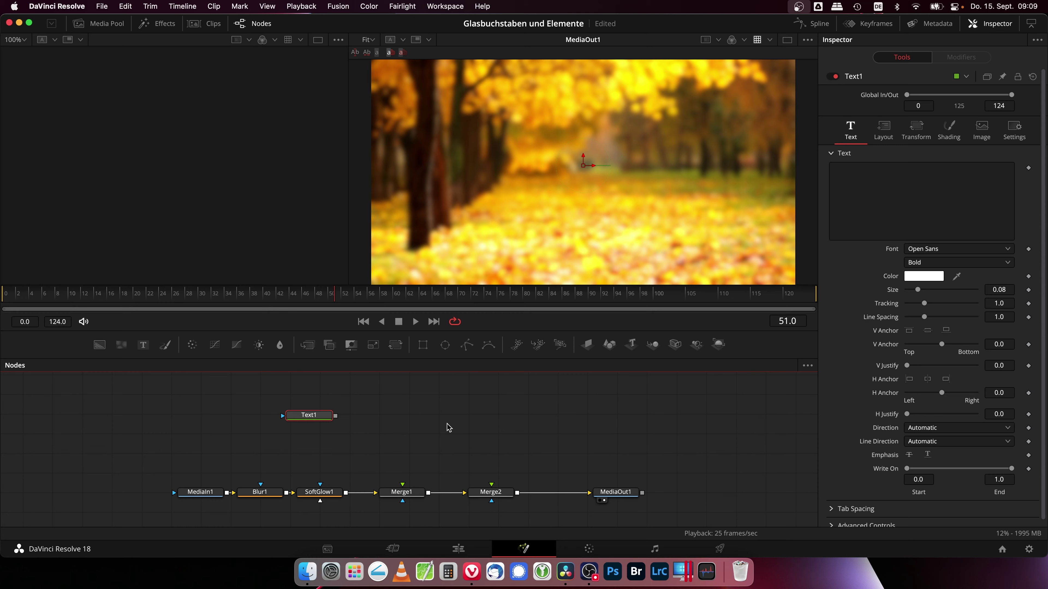
pyautogui.press('1')
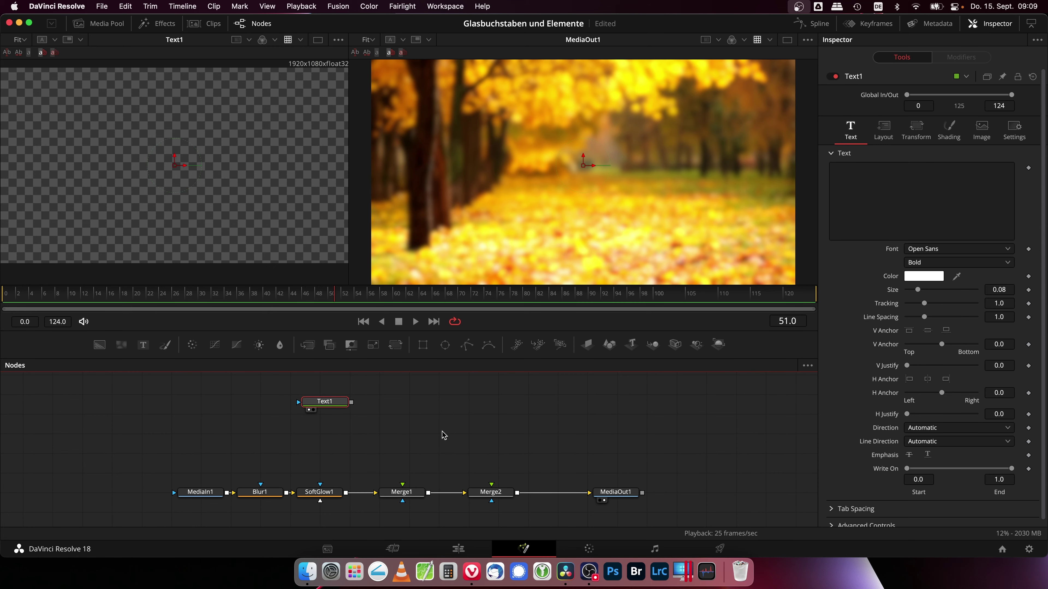
pyautogui.click(973, 201)
pyautogui.write('GLAS')
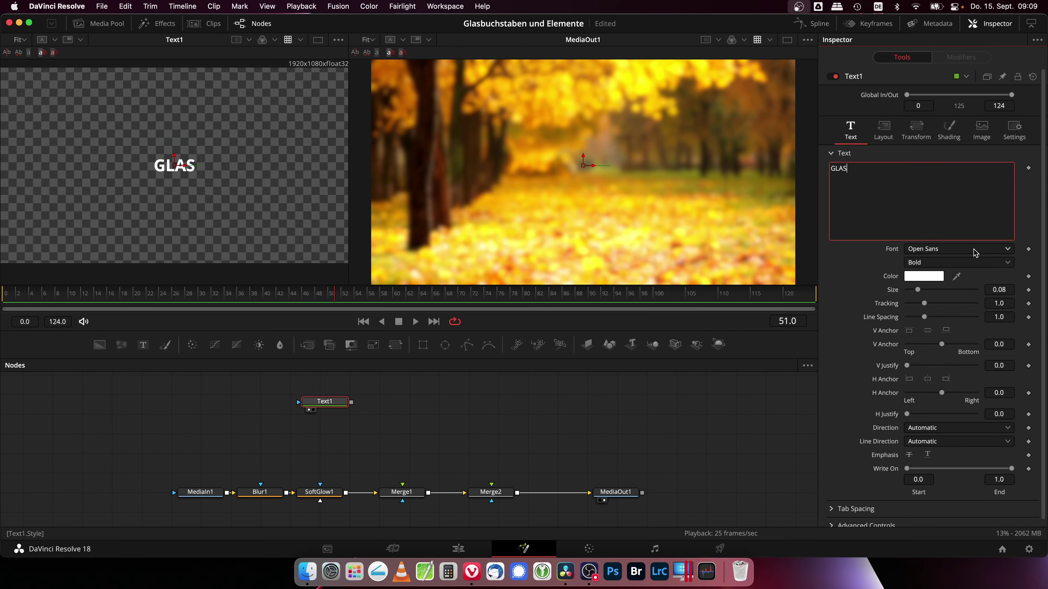
# Set the font of the GLAS text to Impact and its size to 0.5
pyautogui.click(937, 375)
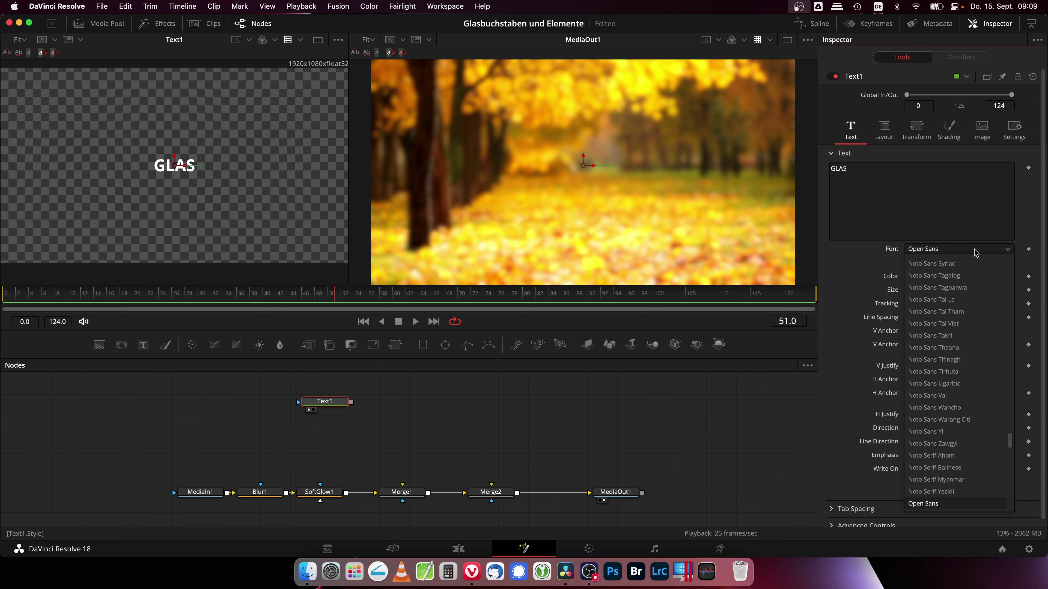
pyautogui.write('Impact')
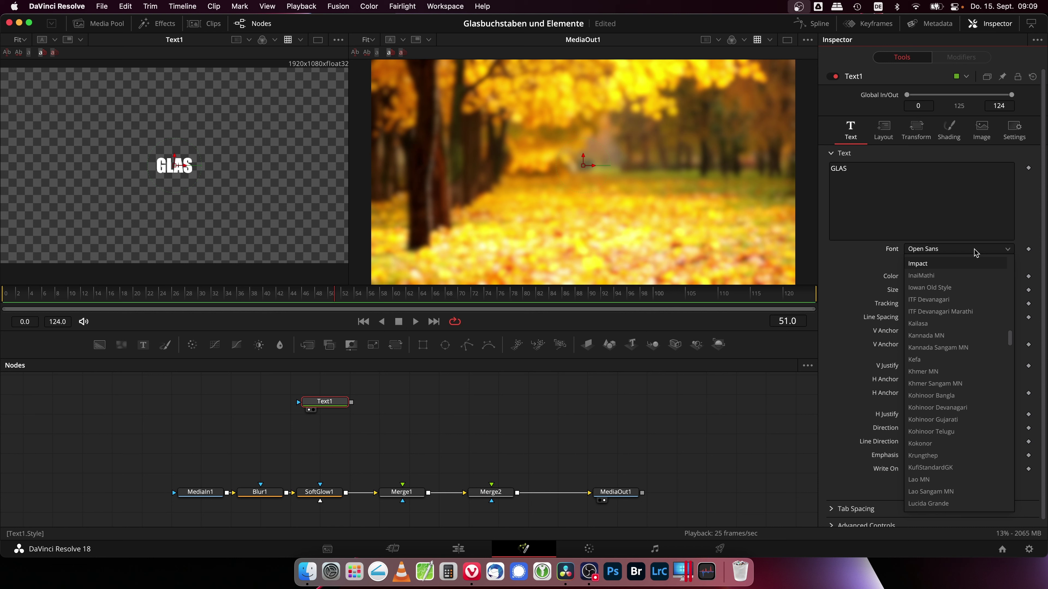
pyautogui.click(924, 265)
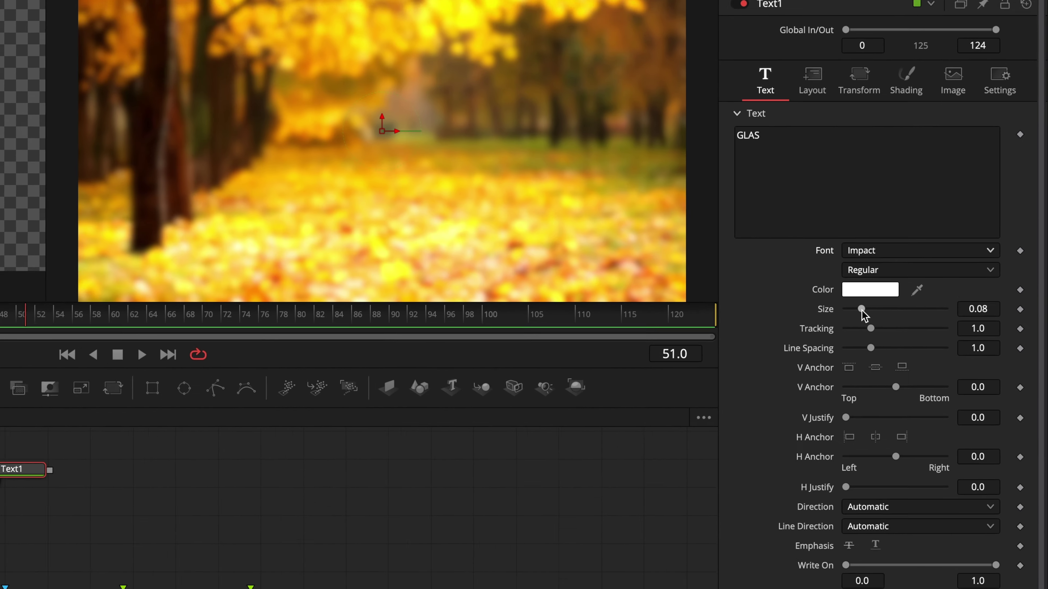
pyautogui.moveTo(917, 289); pyautogui.dragTo(954, 291)
pyautogui.moveTo(910, 320); pyautogui.dragTo(956, 311)
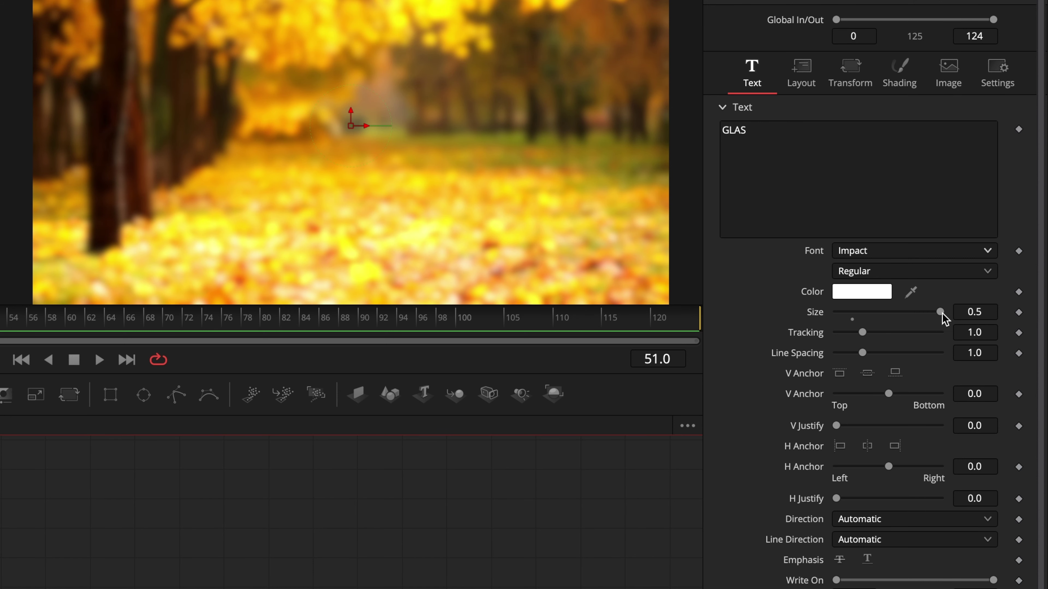
# Try a size of 1.0 for the GLAS text and undo the change
pyautogui.click(986, 310)
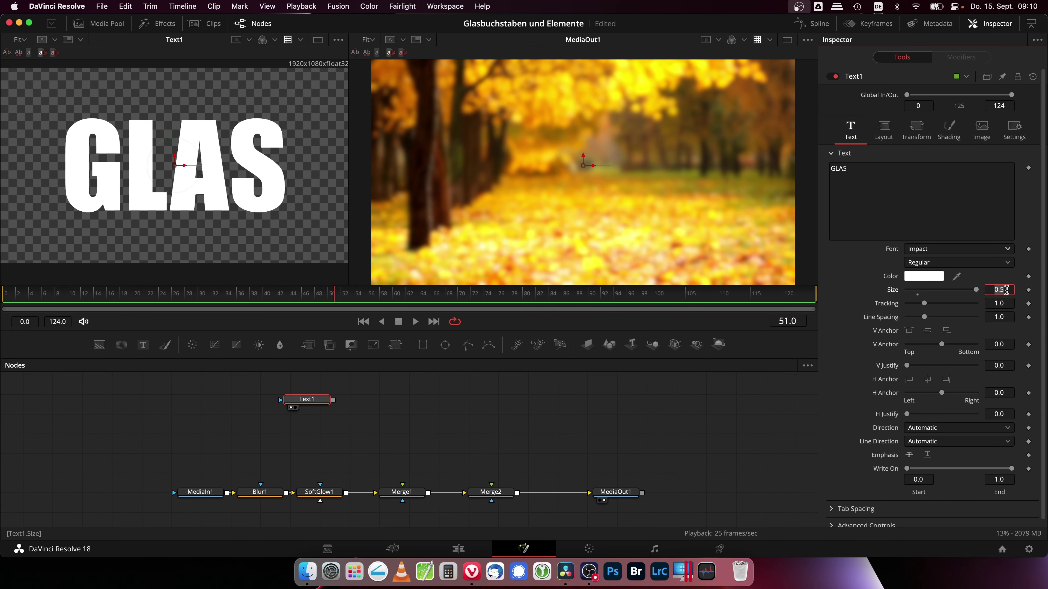
pyautogui.write('1')
pyautogui.press('Tab')
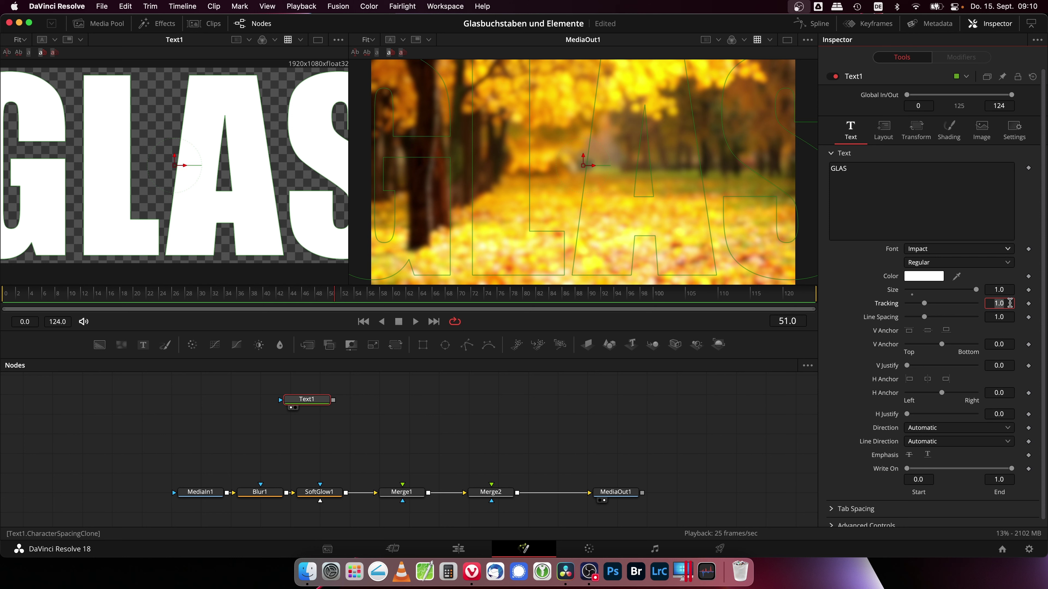
pyautogui.press('super+z')
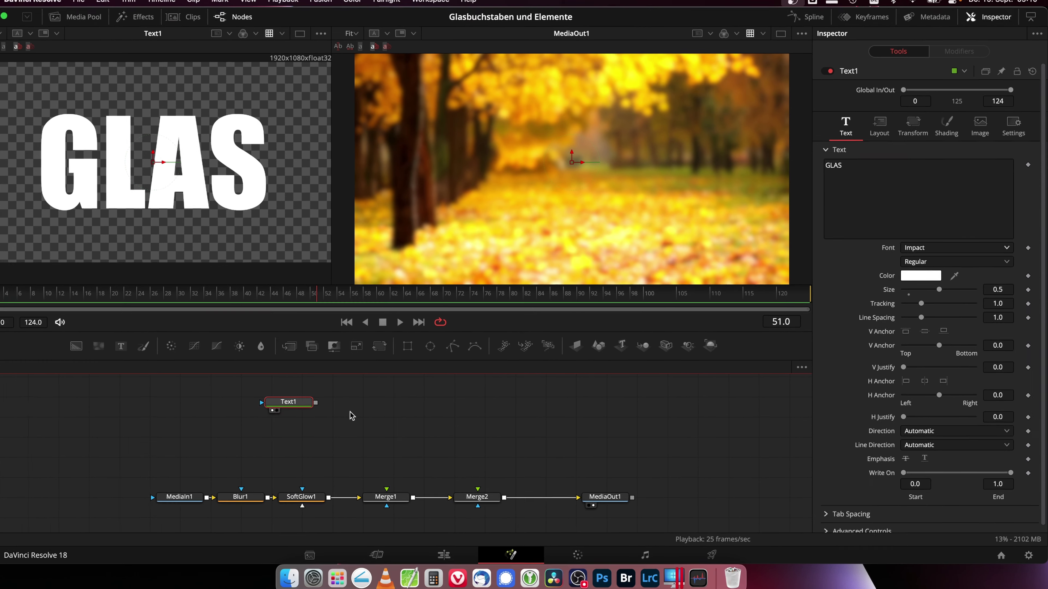
# Add a Drop Shadow node after Text1
pyautogui.hotkey('shift', 'space')
pyautogui.write('Drop Shadow')
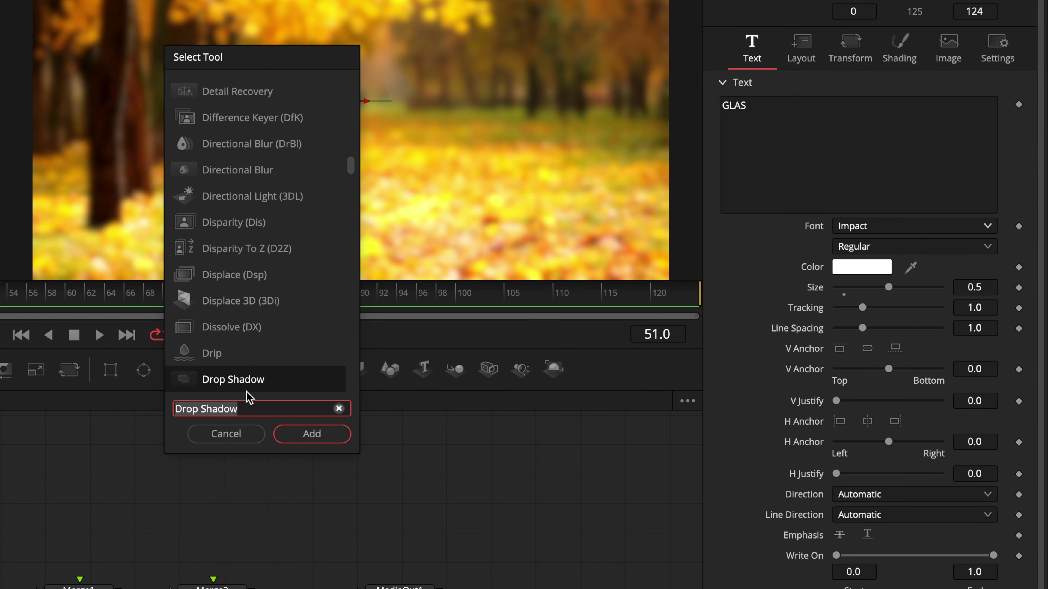
pyautogui.click(309, 434)
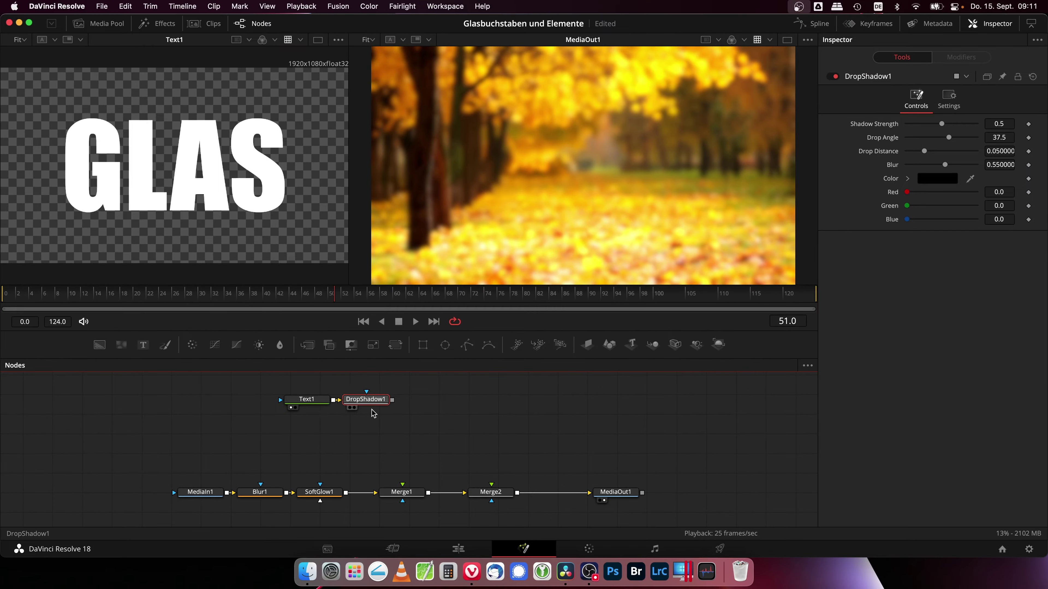
# Stack Text1 and DropShadow1 above Merge1, feed the shadow into Merge1's foreground, and use Text1 as mask for Blur1 and SoftGlow1
pyautogui.moveTo(365, 399); pyautogui.dragTo(399, 430)
pyautogui.keyDown('ctrl'); pyautogui.click(306, 399); pyautogui.keyUp('ctrl')
pyautogui.moveTo(427, 430); pyautogui.dragTo(402, 483)
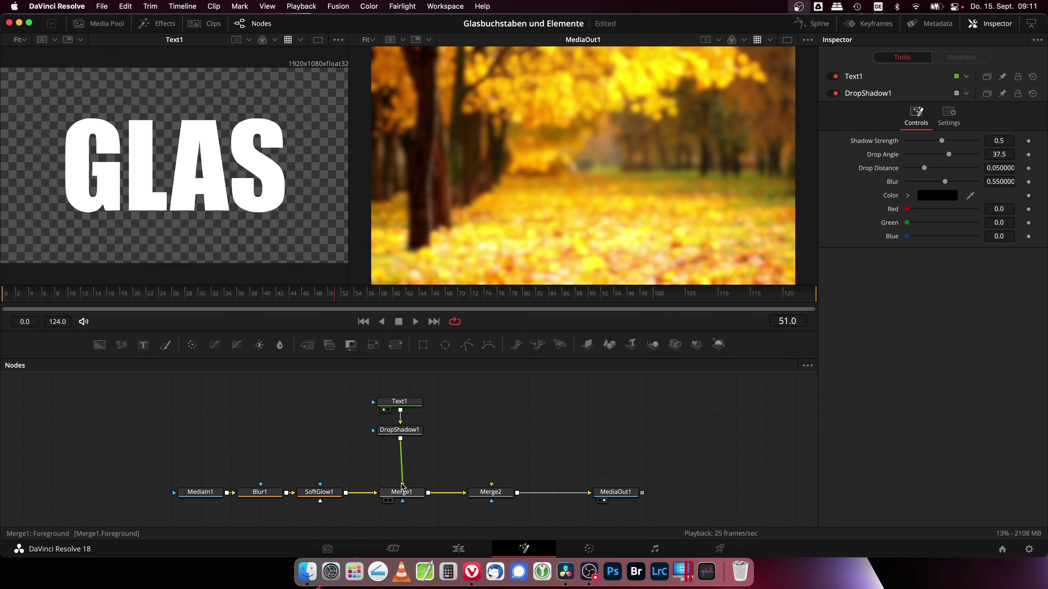
pyautogui.moveTo(400, 410); pyautogui.dragTo(260, 491)
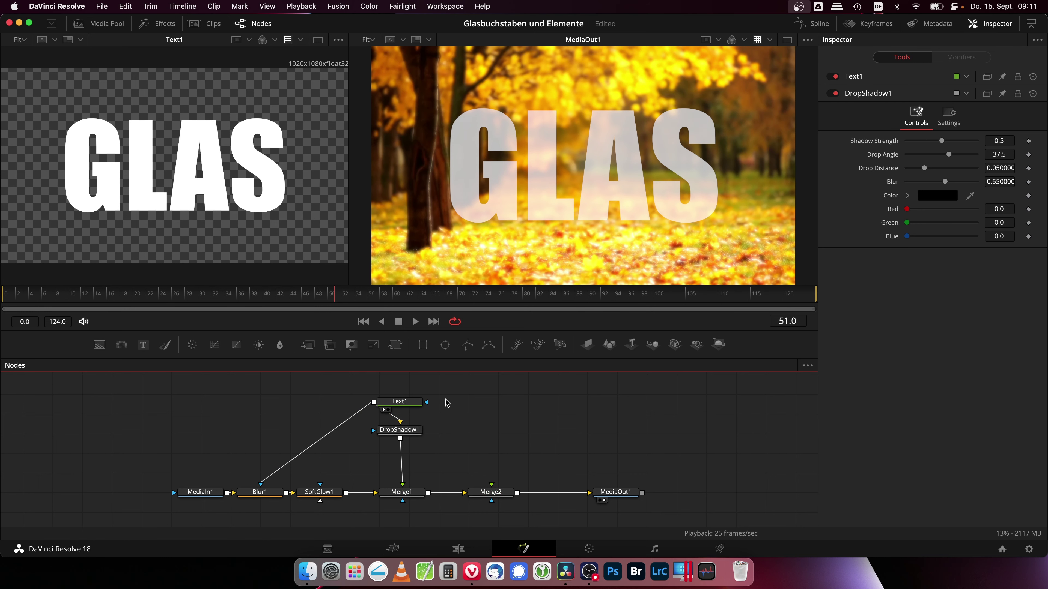
pyautogui.moveTo(402, 401); pyautogui.dragTo(320, 491)
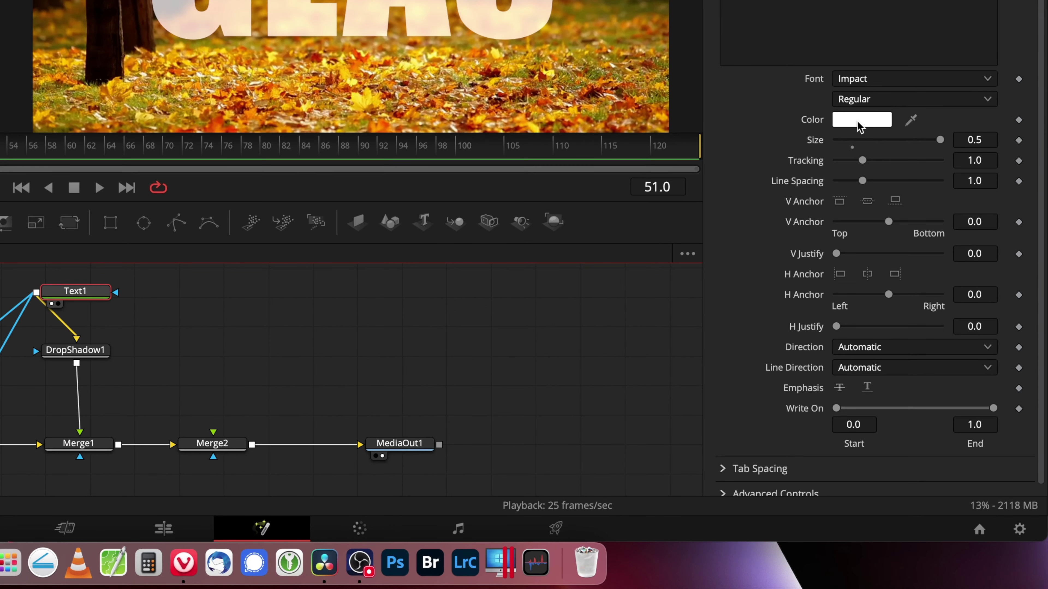
# Change the fill color of Text1 to a dark grey with 0 % saturation and 19 % brightness
pyautogui.click(859, 120)
pyautogui.moveTo(735, 234); pyautogui.dragTo(738, 237)
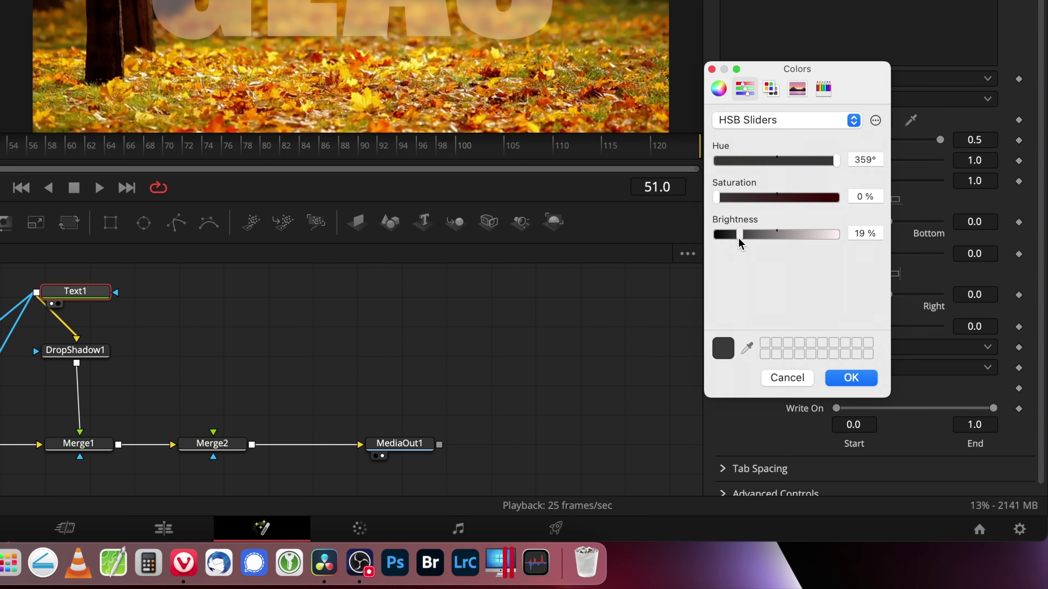
pyautogui.click(851, 378)
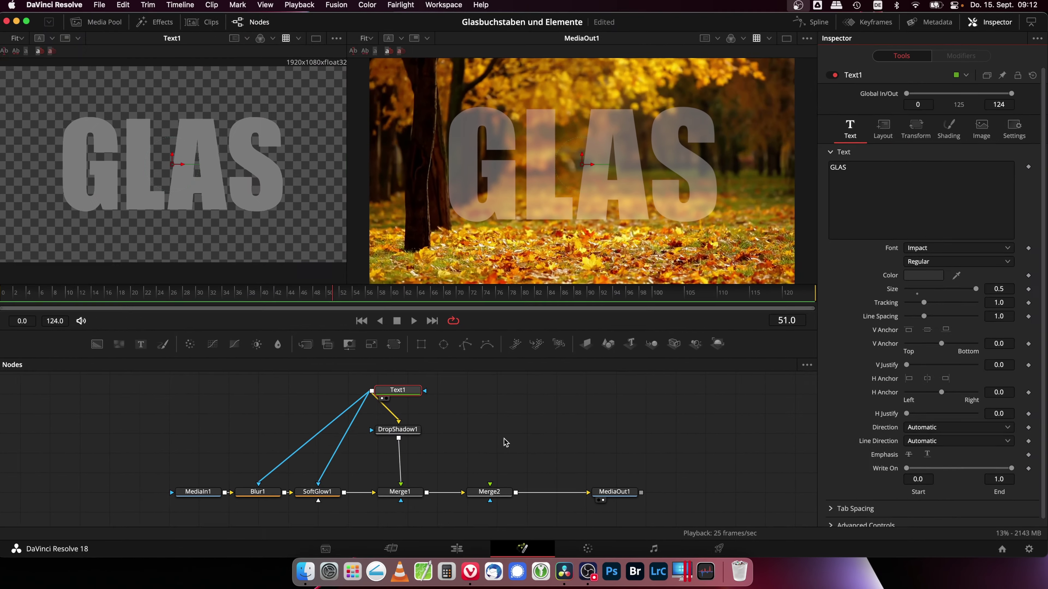
# Reduce the blend of Merge1 to 0.323
pyautogui.click(399, 492)
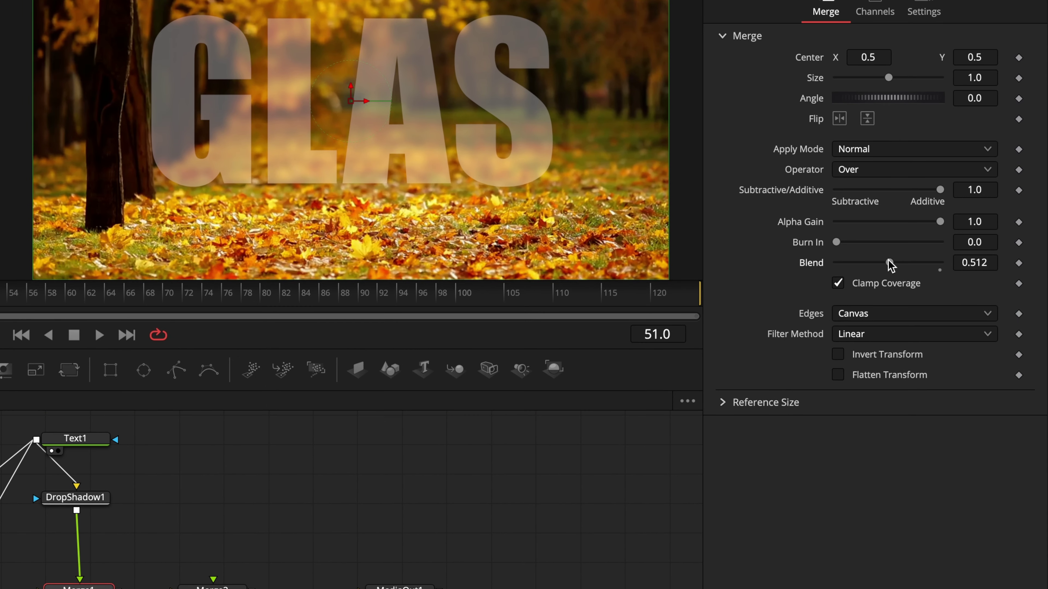
pyautogui.moveTo(888, 261)
pyautogui.mouseDown()
pyautogui.moveTo(863, 257)
pyautogui.moveTo(871, 251)
pyautogui.mouseUp()
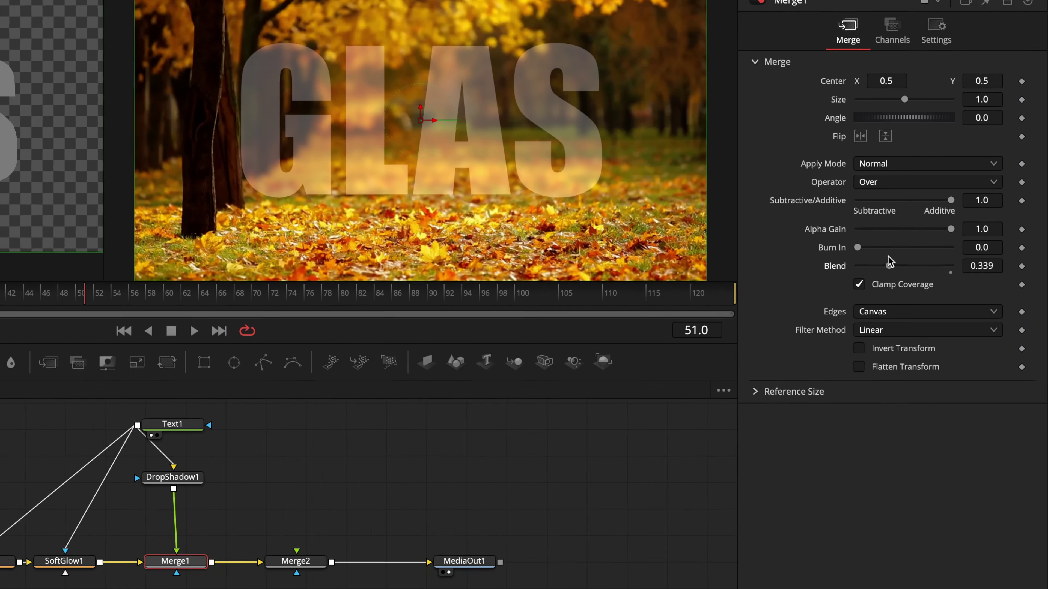
pyautogui.moveTo(931, 267); pyautogui.dragTo(929, 271)
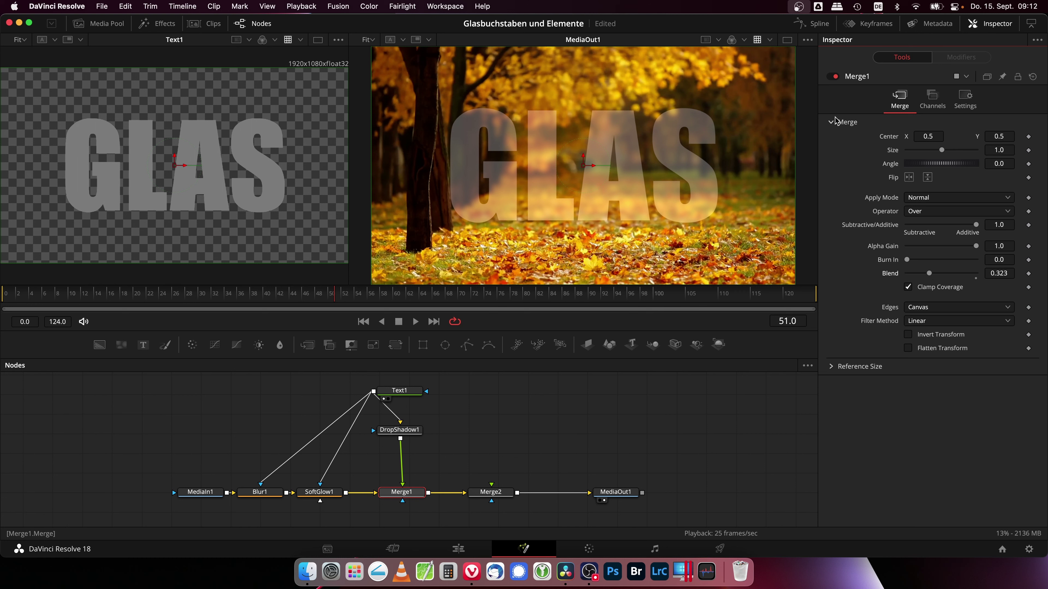
# Switch DropShadow1 off and on again to compare the text with and without its shadow
pyautogui.click(408, 431)
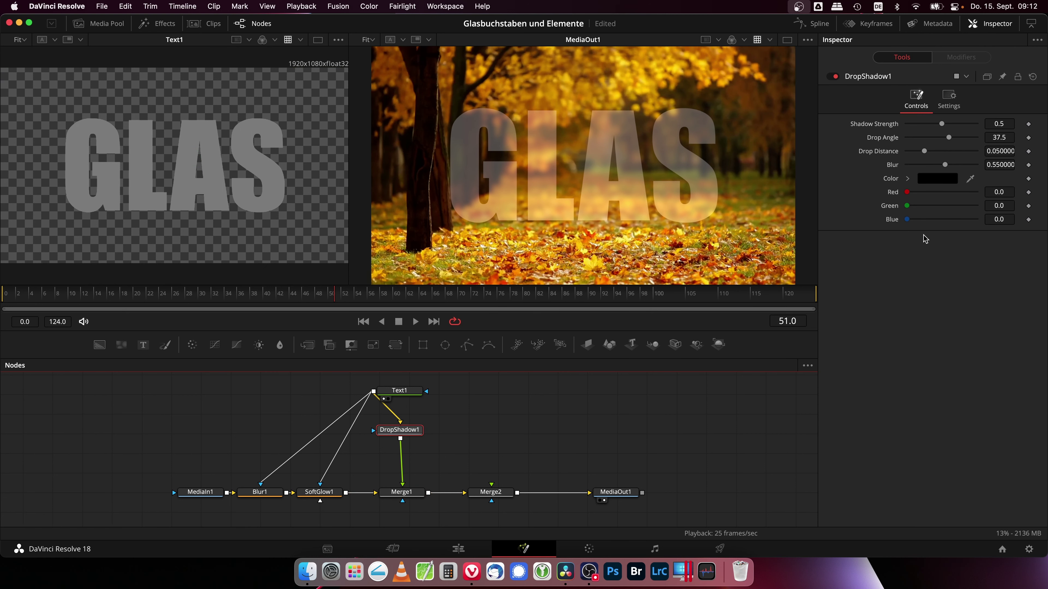
pyautogui.click(834, 77)
pyautogui.click(834, 77)
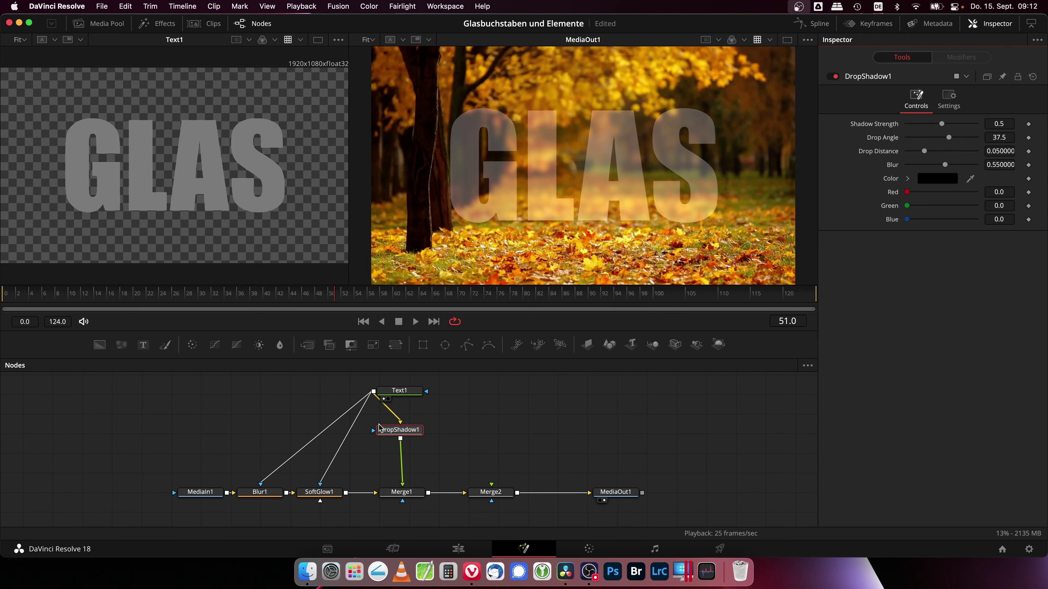
# Paste an instance of Text1 and place it beside the original, above Merge2
pyautogui.click(398, 391)
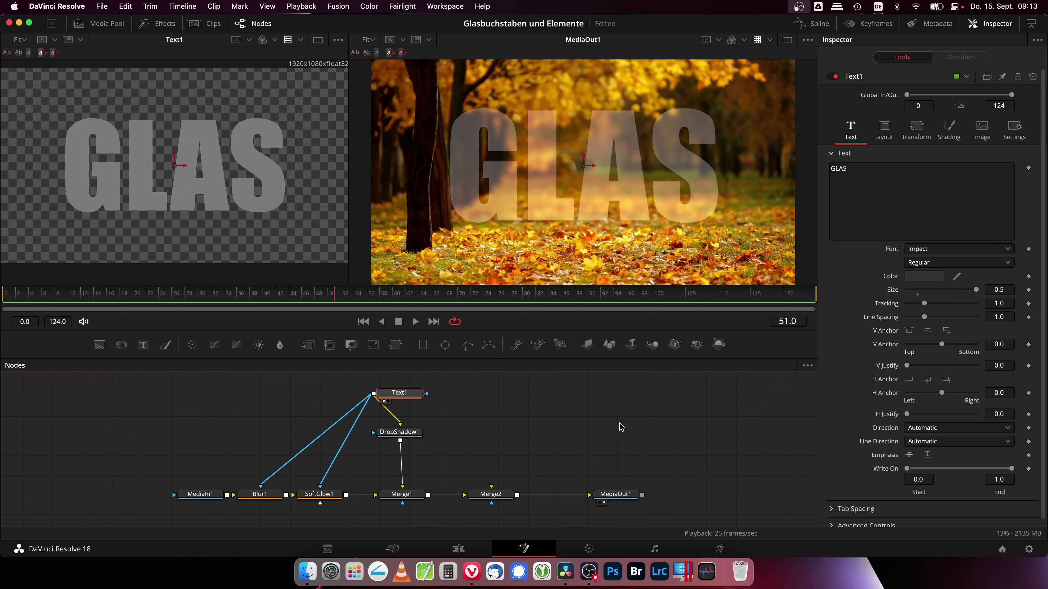
pyautogui.rightClick(522, 419)
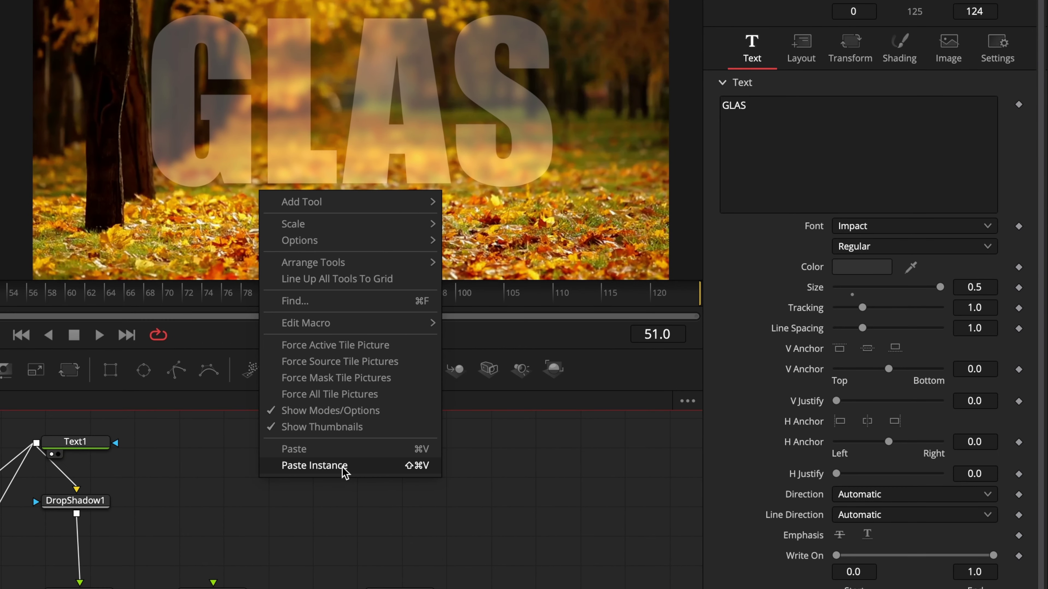
pyautogui.click(344, 469)
pyautogui.moveTo(267, 481)
pyautogui.mouseDown()
pyautogui.moveTo(272, 464)
pyautogui.moveTo(247, 448)
pyautogui.mouseUp()
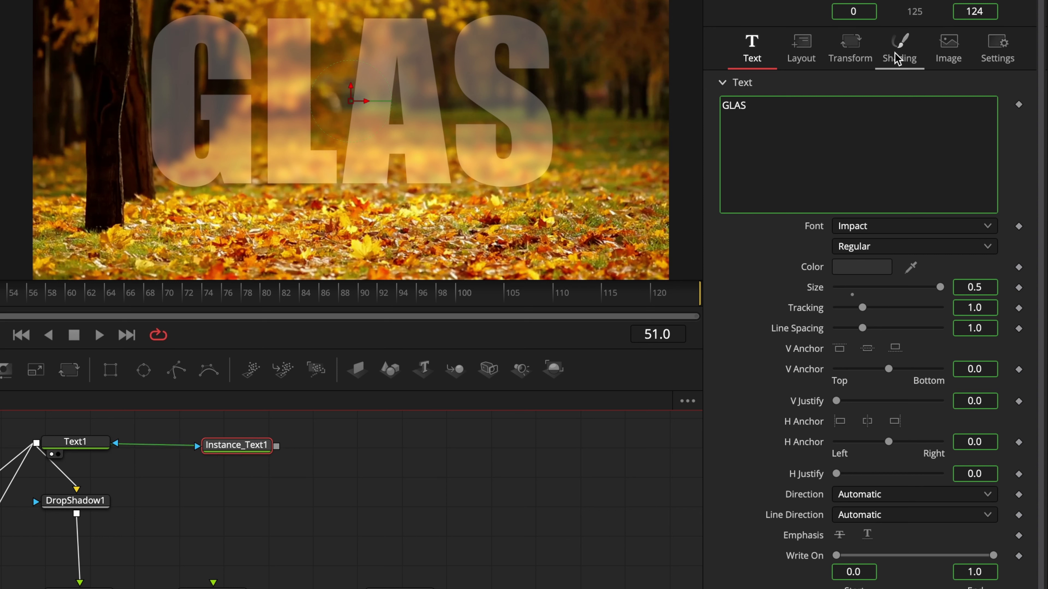
# Deinstance the Enabled setting of shading element 1, White Solid Fill, on Instance_Text1 and disable that element
pyautogui.click(897, 51)
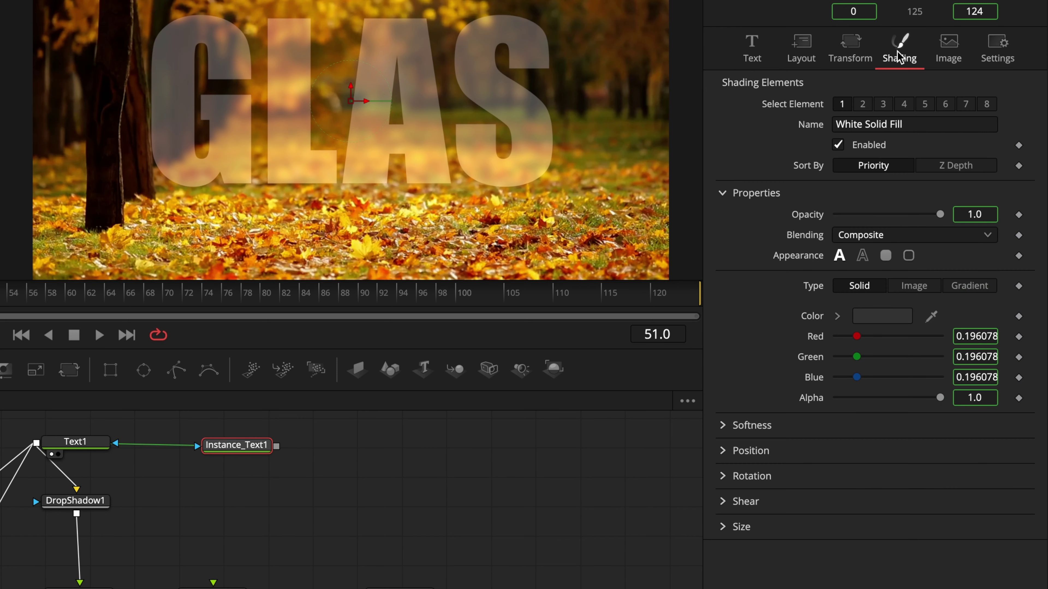
pyautogui.rightClick(868, 145)
pyautogui.click(919, 297)
pyautogui.click(838, 145)
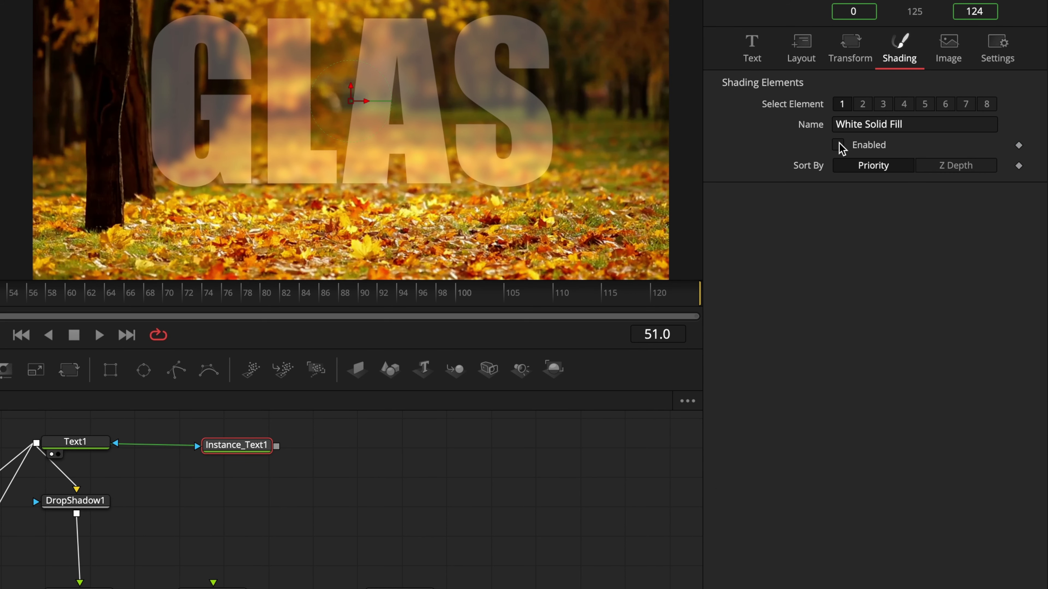
# Deinstance and enable shading element 2, Red Outline, on Instance_Text1, and connect the node to Merge2 as its foreground
pyautogui.click(863, 106)
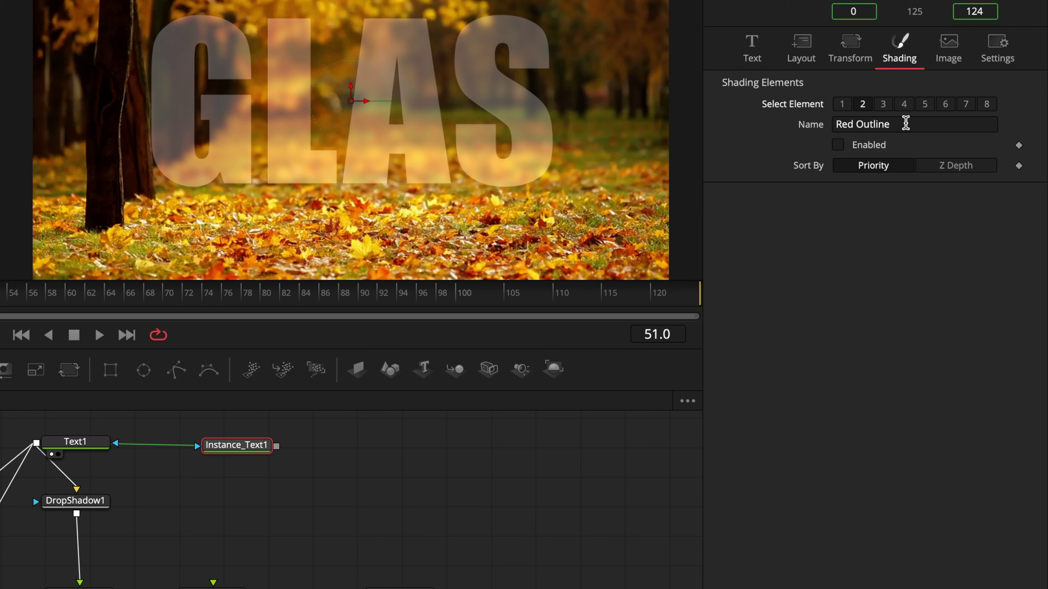
pyautogui.rightClick(864, 145)
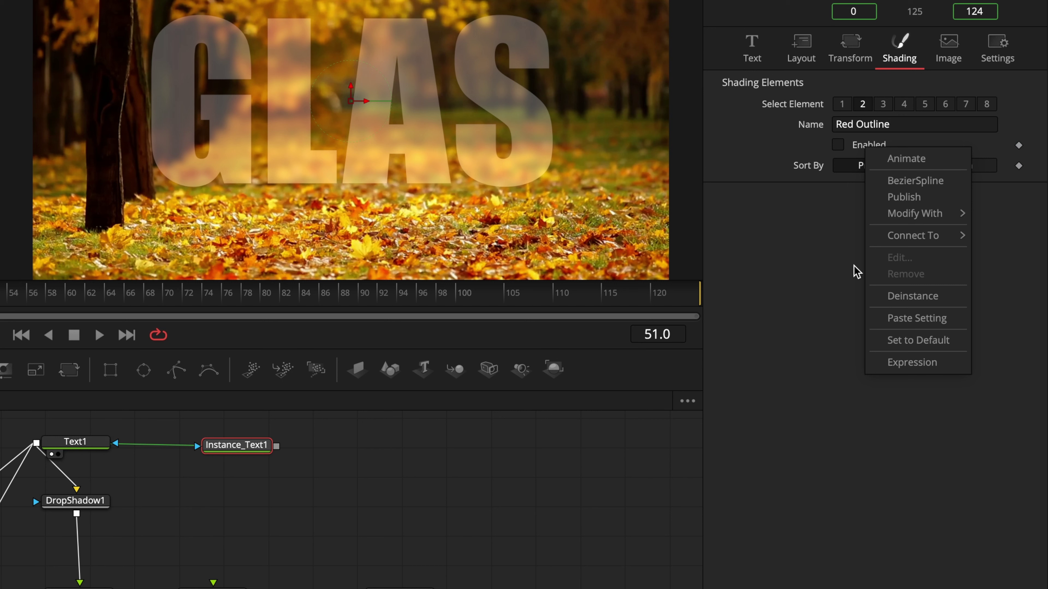
pyautogui.click(913, 303)
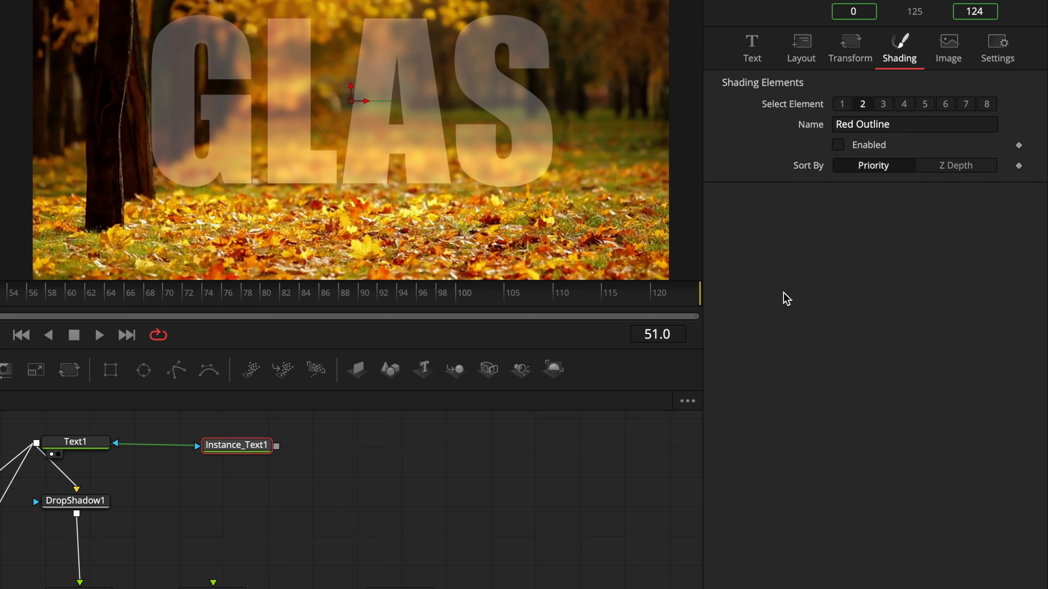
pyautogui.click(838, 144)
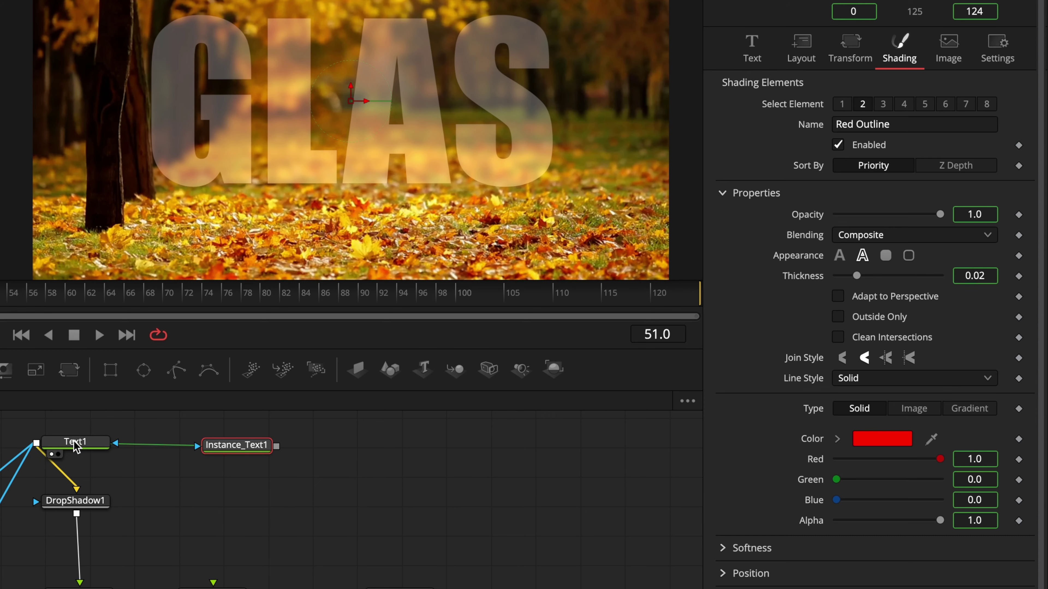
pyautogui.moveTo(76, 445)
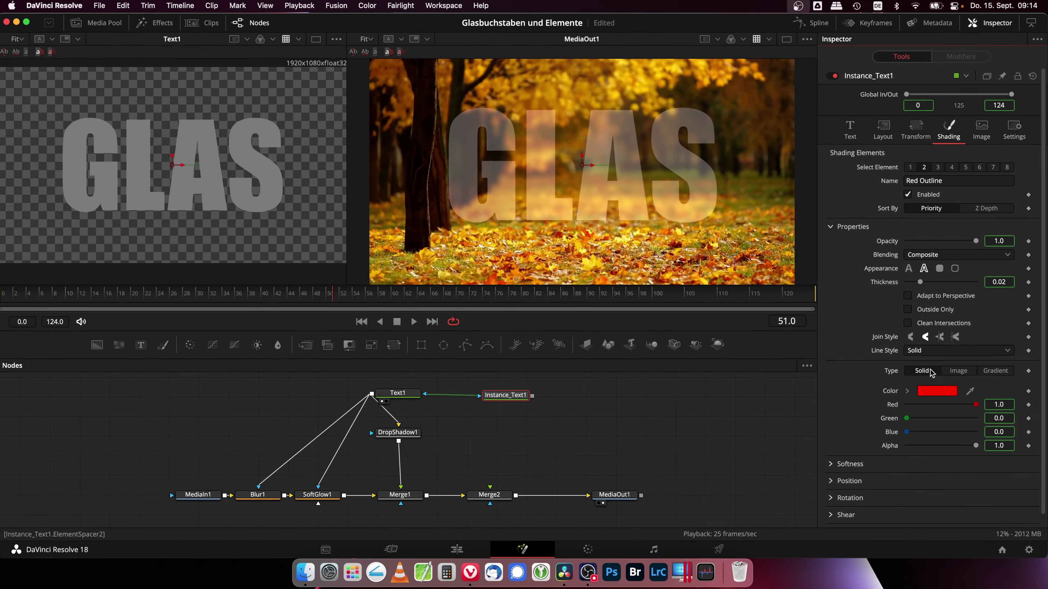
pyautogui.moveTo(532, 396); pyautogui.dragTo(493, 489)
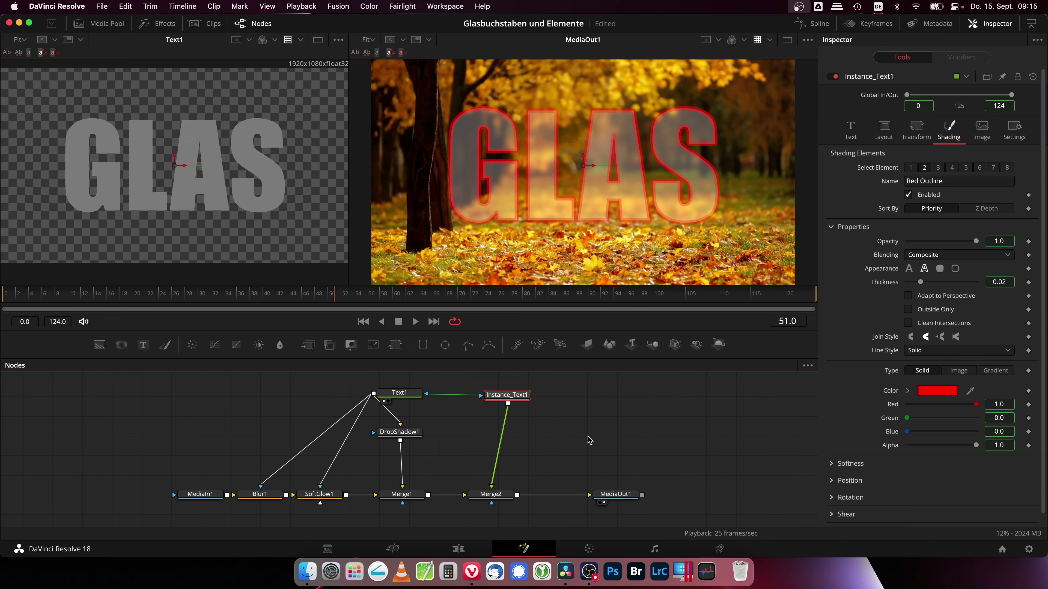
# Restrict the text outline to Outside Only, with thickness 0.002 and a white colour
pyautogui.click(907, 309)
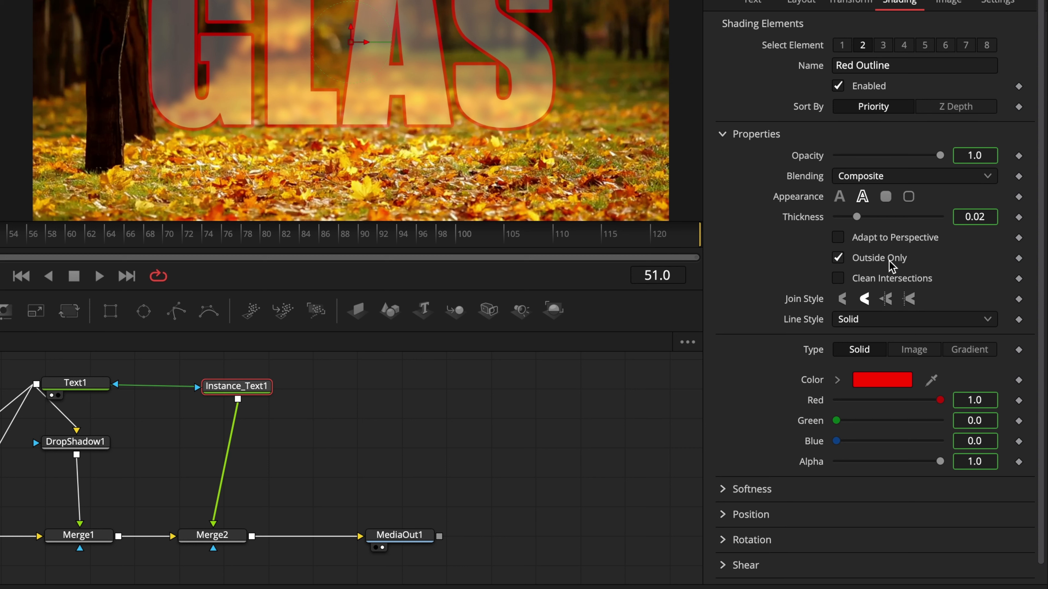
pyautogui.moveTo(970, 217); pyautogui.dragTo(930, 218)
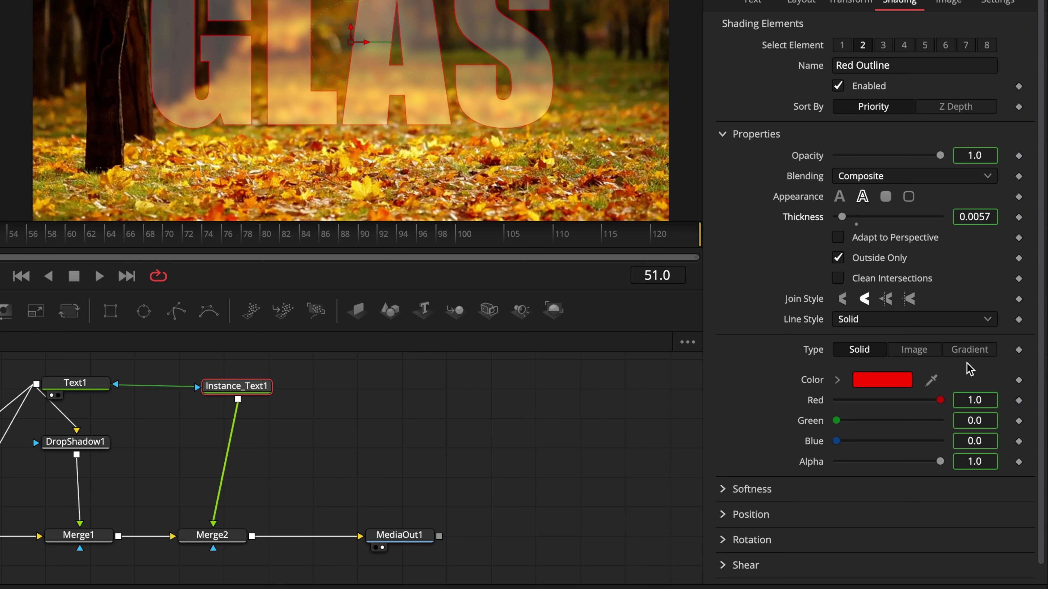
pyautogui.click(837, 380)
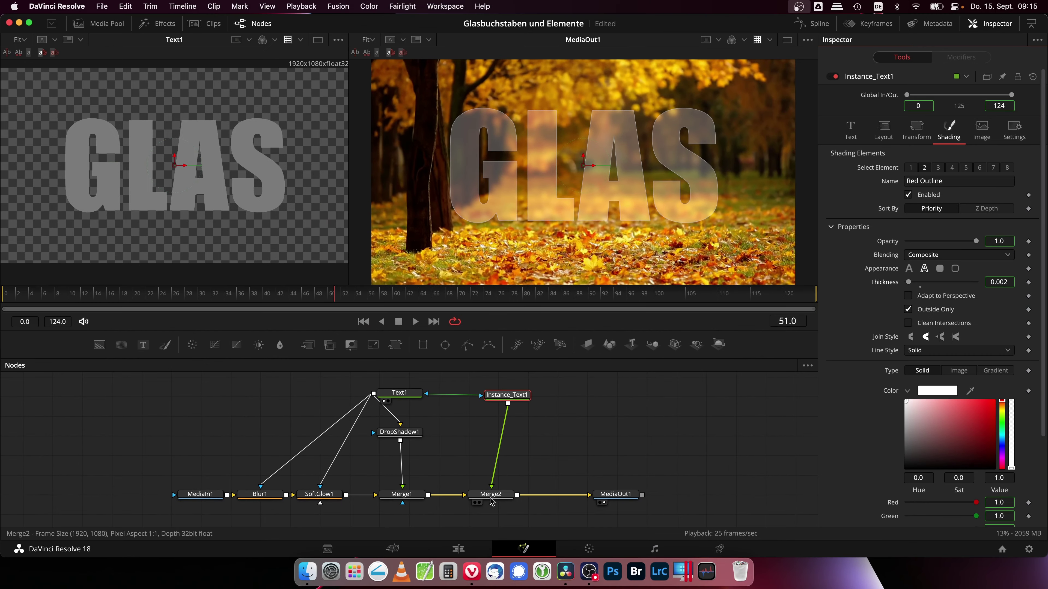
# Lower the blend of Merge2 to soften the white outline
pyautogui.click(491, 494)
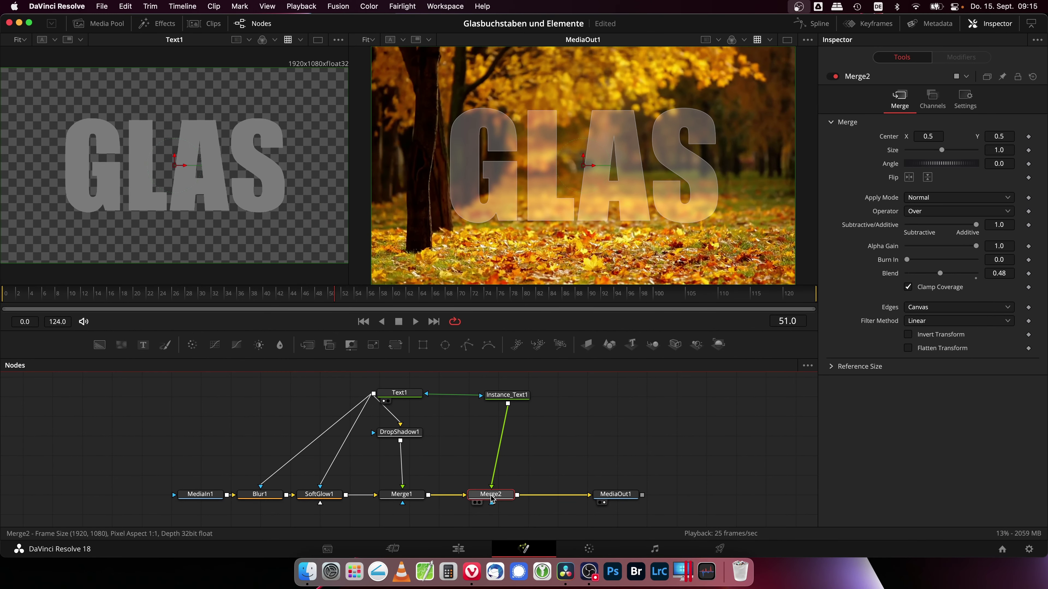
pyautogui.moveTo(940, 273); pyautogui.dragTo(922, 275)
# Return to the Edit page and play the timeline from the start to review both glass effects
pyautogui.click(459, 549)
pyautogui.moveTo(208, 382); pyautogui.dragTo(120, 382)
pyautogui.press('space')
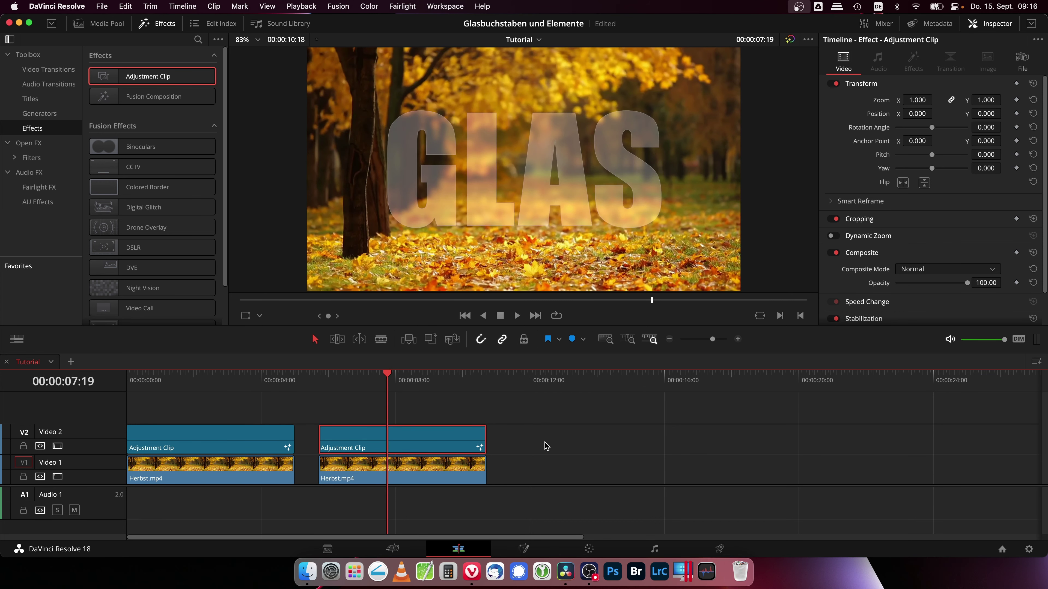
pyautogui.press('space')
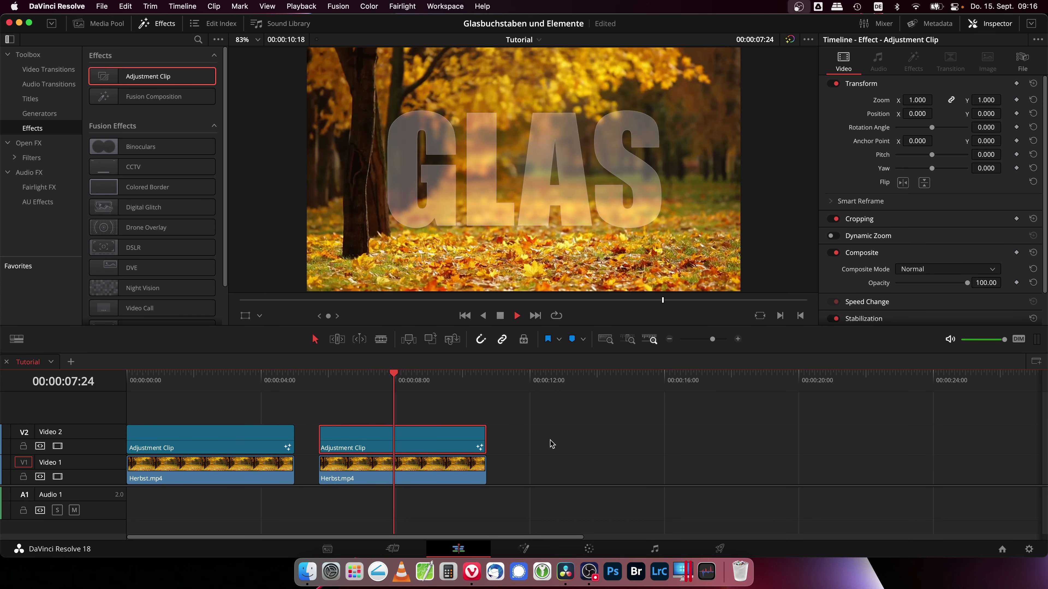
pyautogui.press('space')
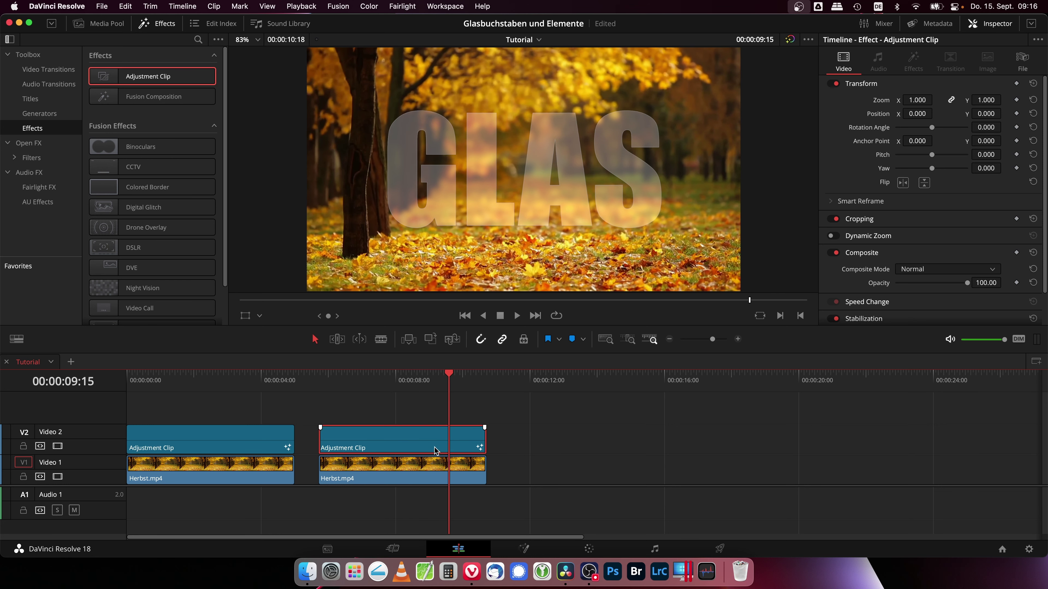
# Replay the second clip from its beginning to check the glass lettering in motion
pyautogui.click(321, 393)
pyautogui.press('space')
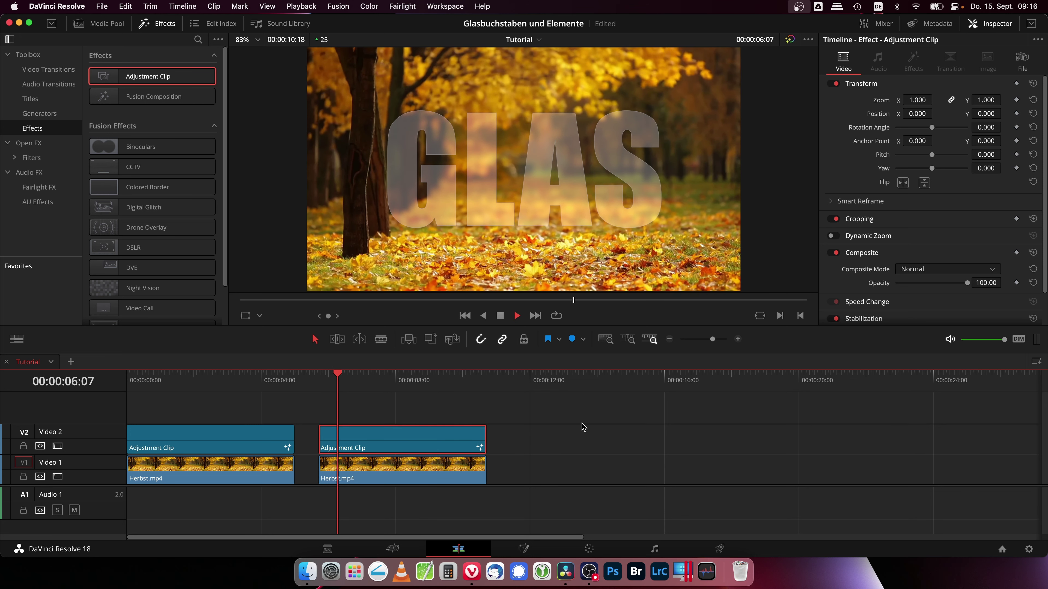
pyautogui.press('space')
pyautogui.press('Right')
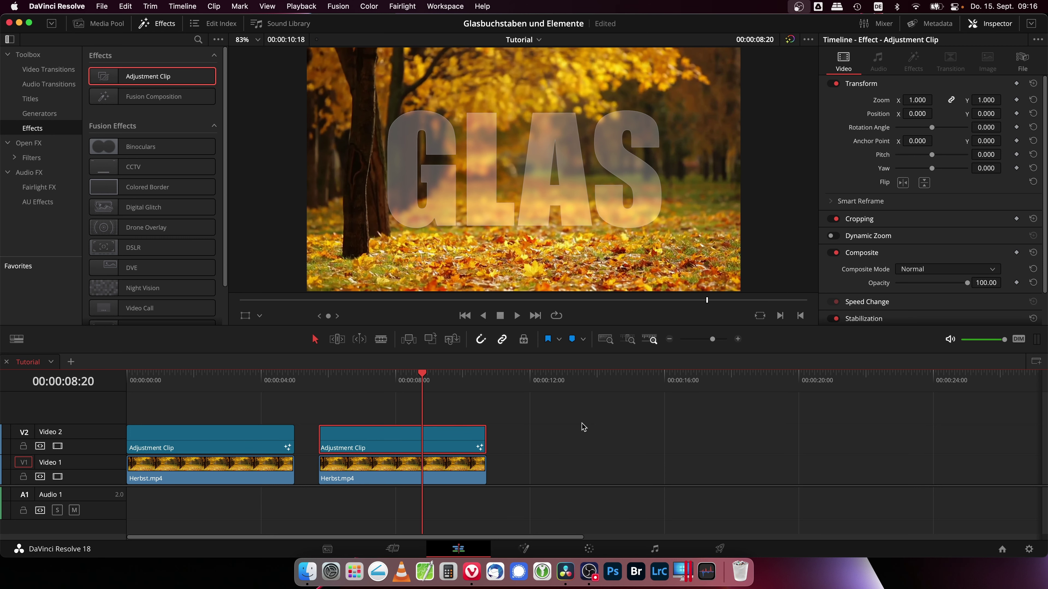